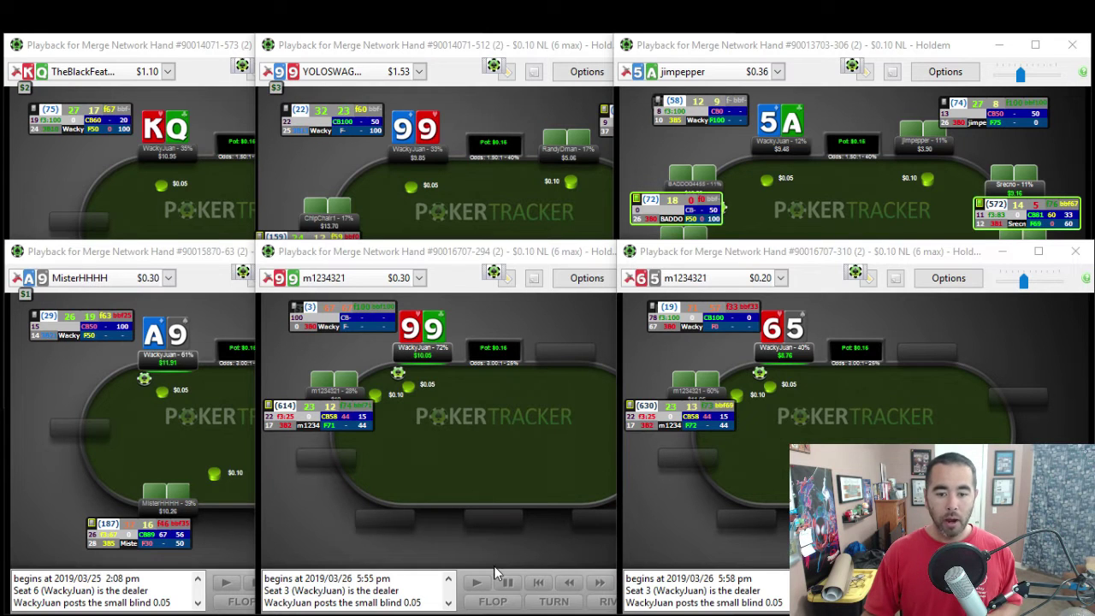
- Bring up the PokerTracker database window and show the hands played from the BTN and CO positions
mouse_move(422, 587)
left_click(108, 552)
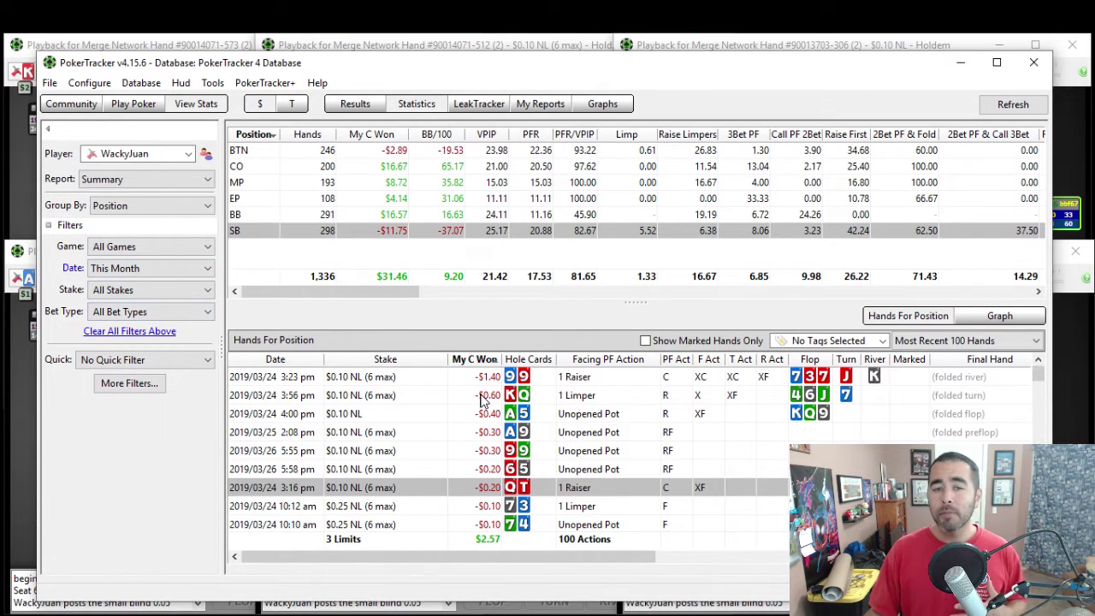
left_click(409, 155)
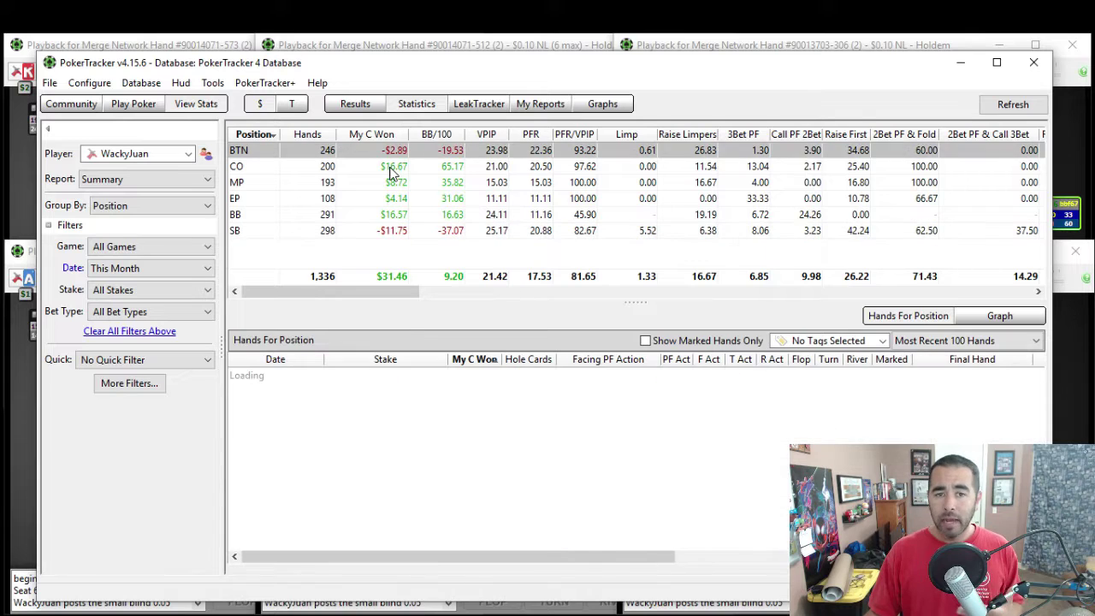
left_click(391, 171)
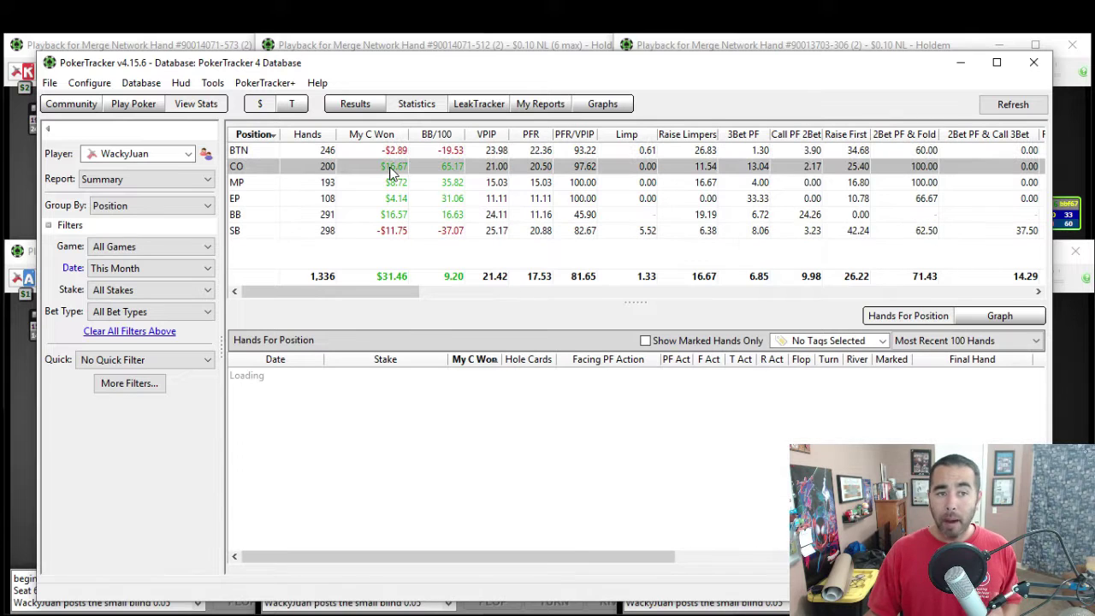
- Group the report by table session and show the hands of the 2019/03/24 3:13 pm $0.10 NL (6 max) session
left_click(183, 205)
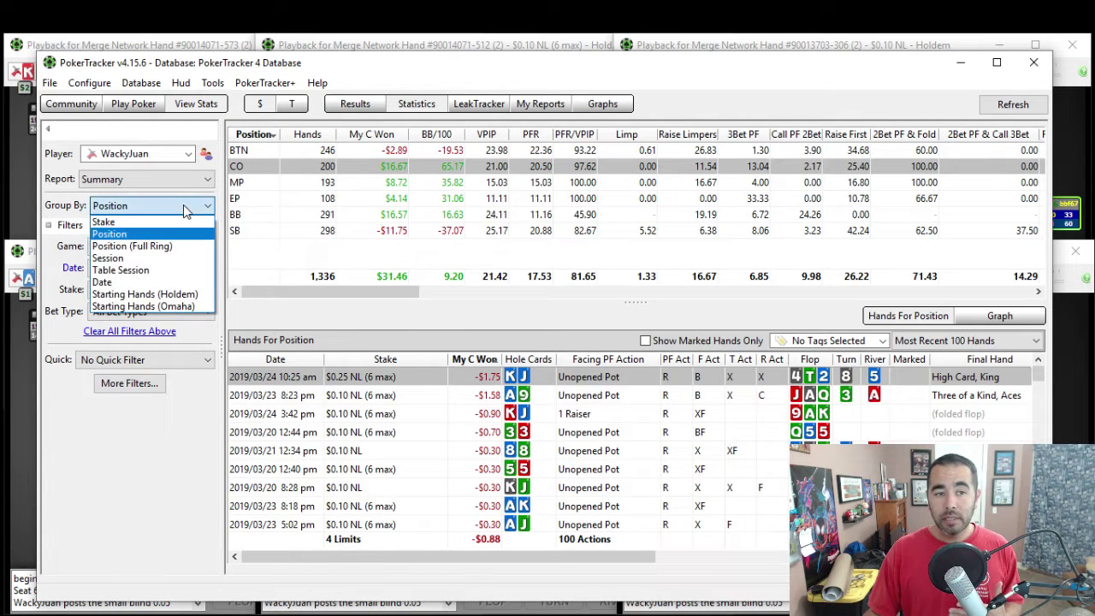
left_click(149, 270)
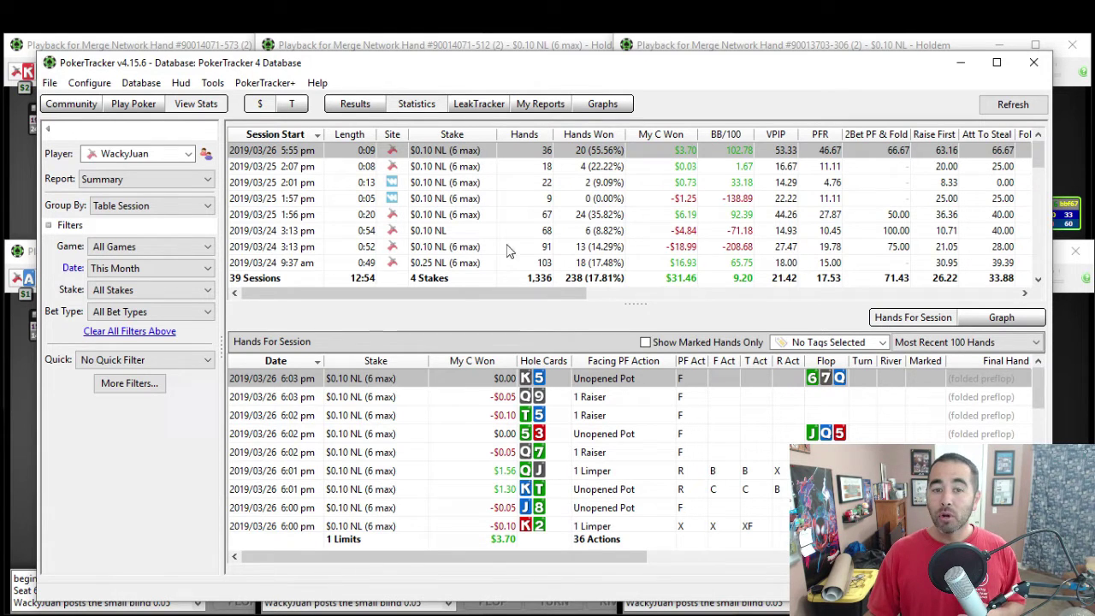
left_click(369, 248)
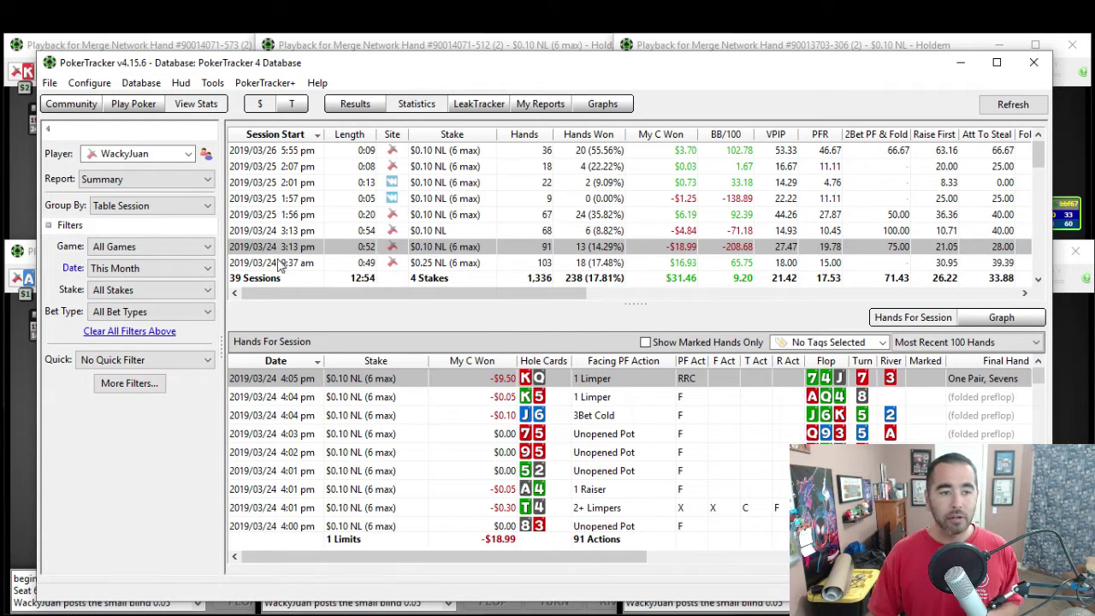
- Group the report by position again and list the hands played from the SB
left_click(147, 205)
left_click(121, 236)
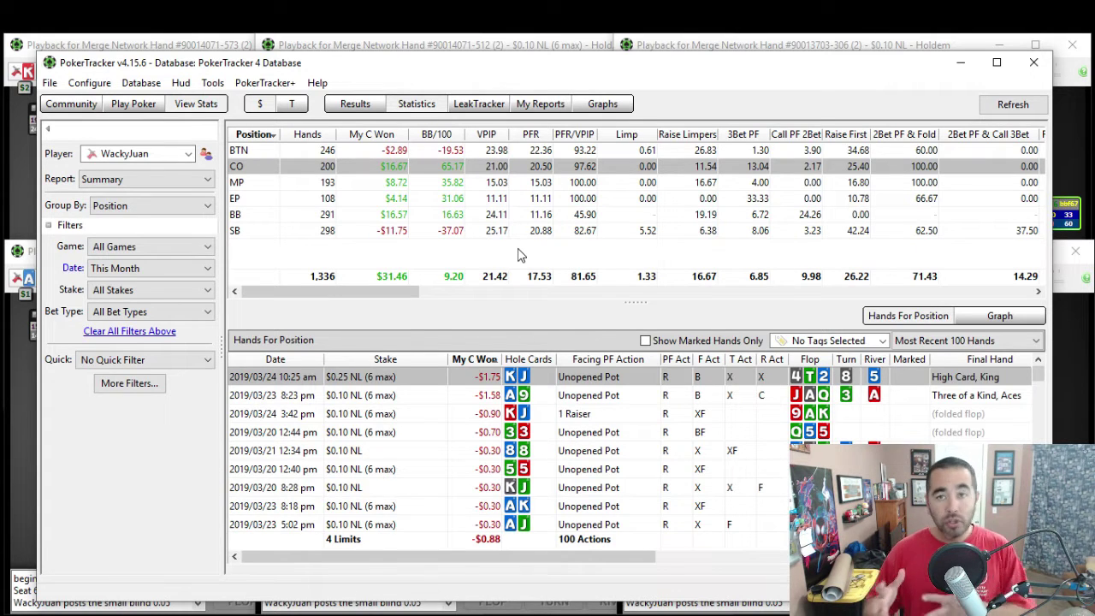
mouse_move(517, 254)
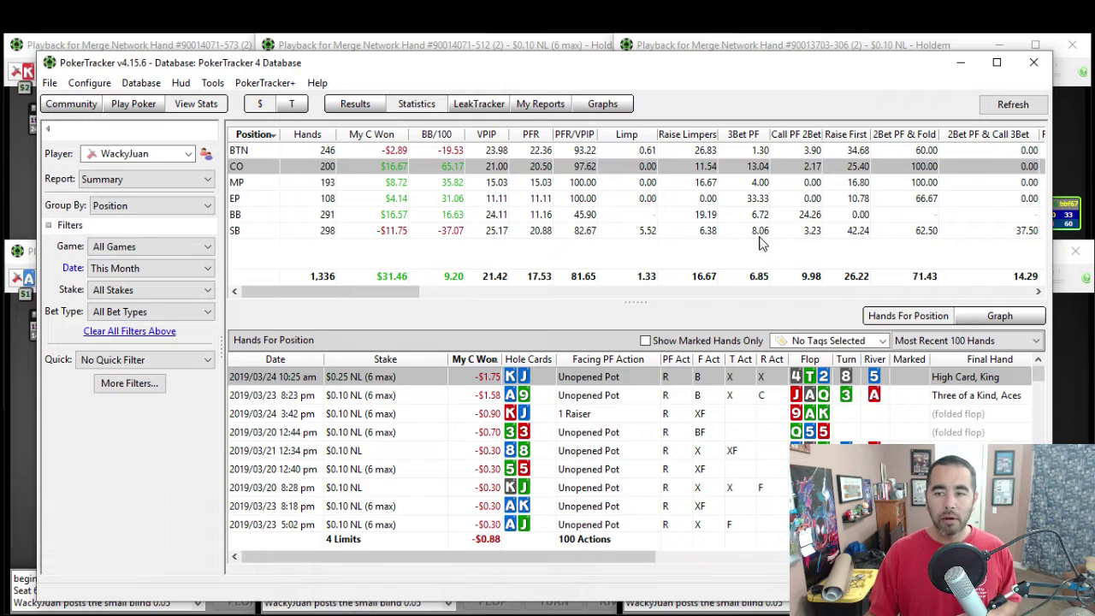
left_click(762, 238)
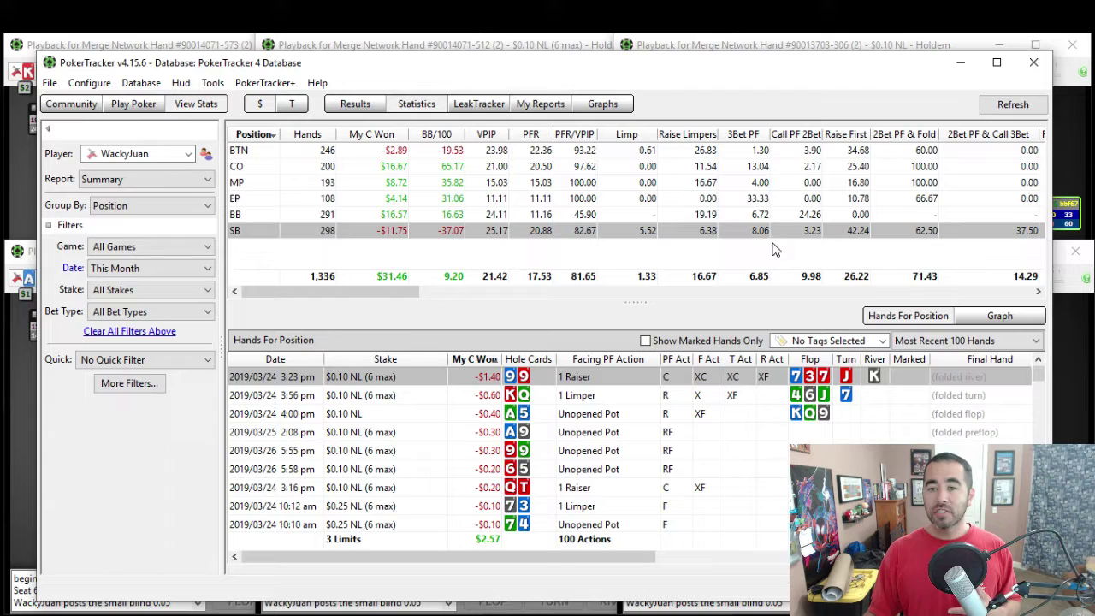
mouse_move(773, 247)
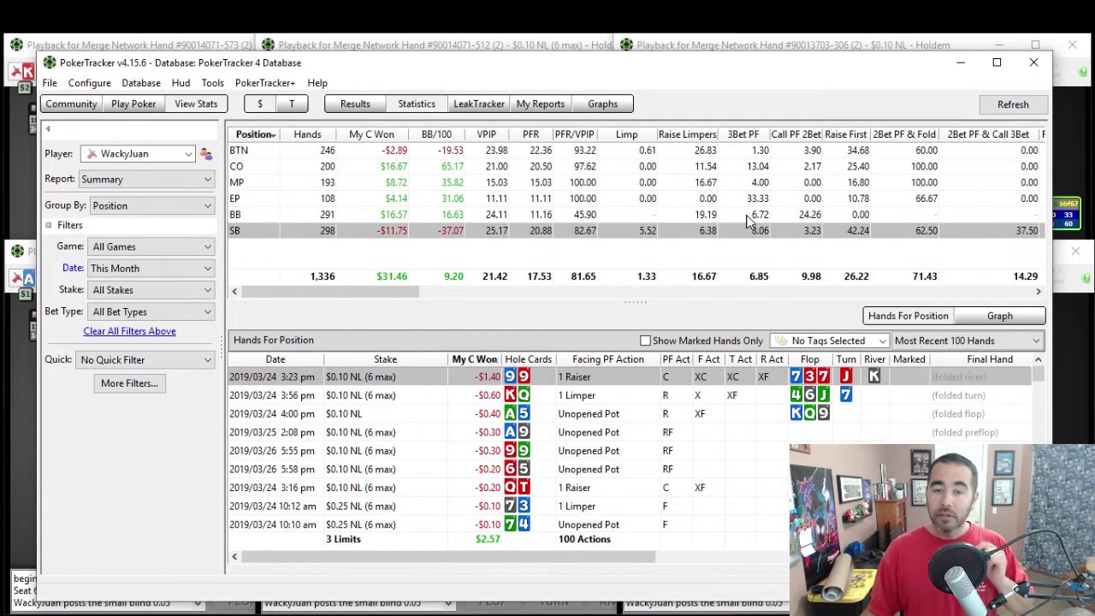
double_click(529, 380)
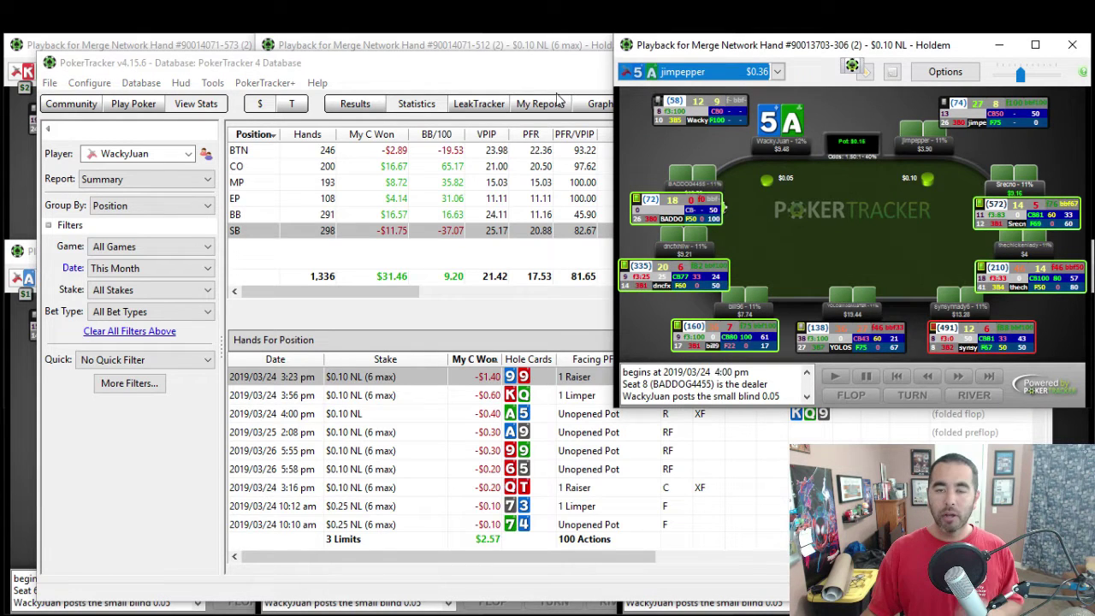
left_click(512, 77)
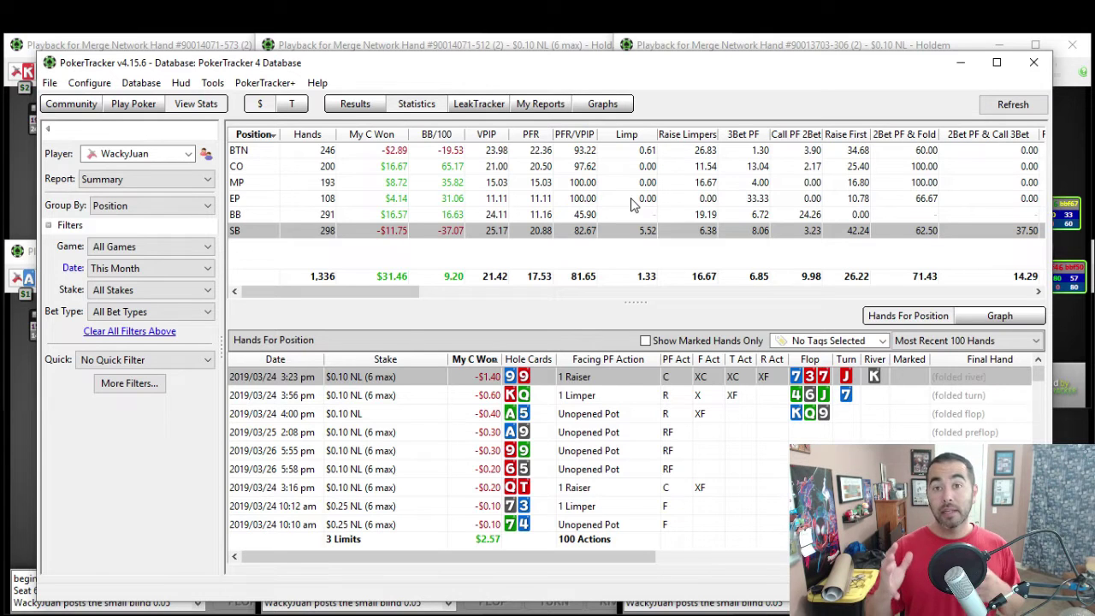
mouse_move(634, 204)
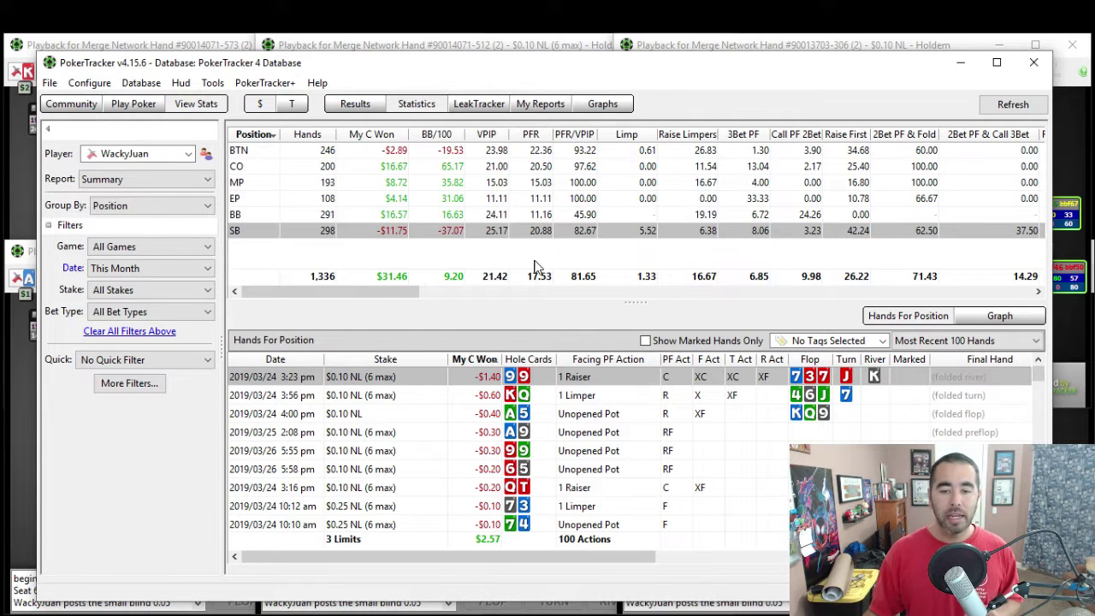
- Replay the 3:23 pm small blind hand with pocket nines through the river, moving the HUD stats that cover the dealer button
double_click(529, 377)
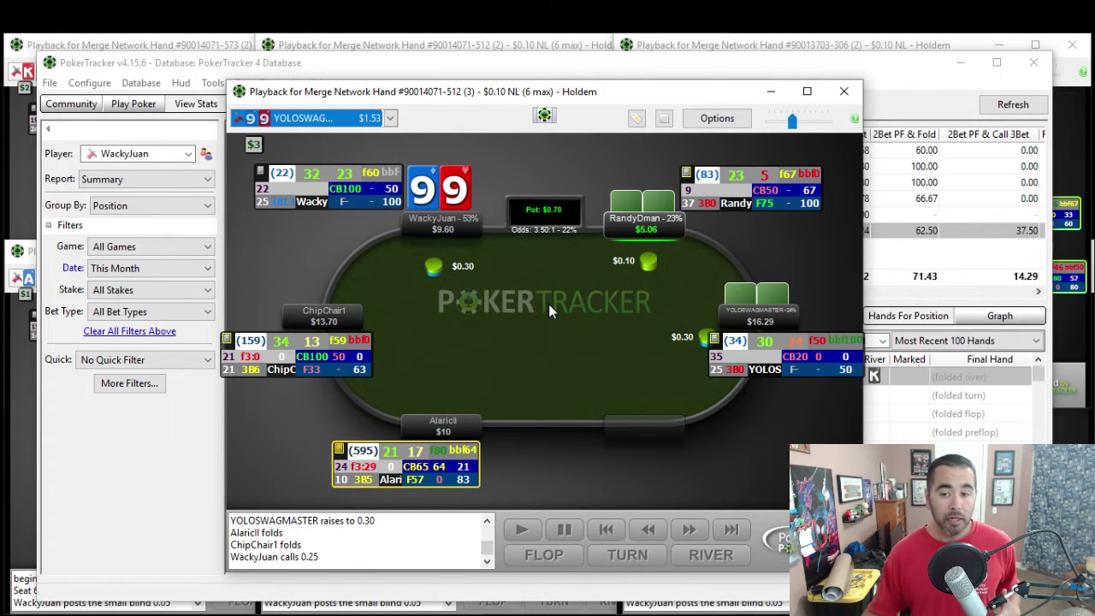
mouse_move(741, 348)
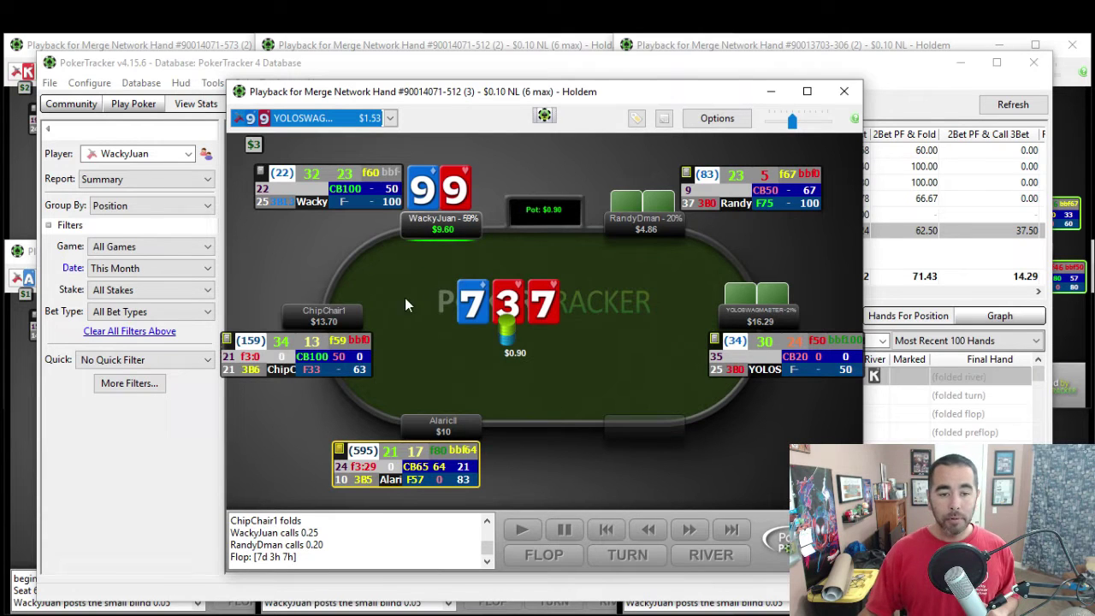
left_click_drag(361, 340, 364, 376)
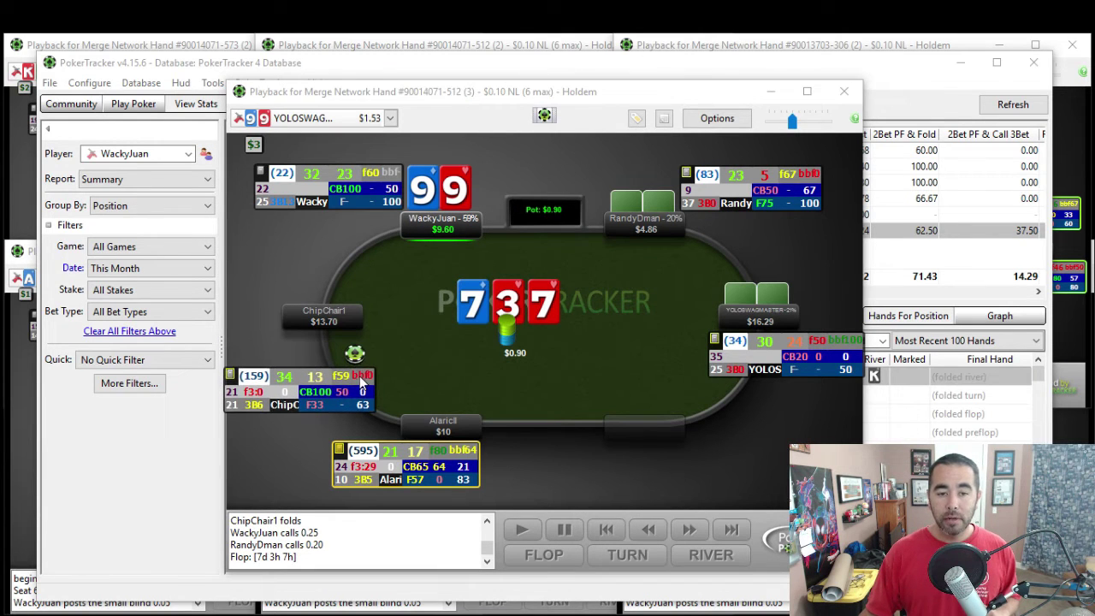
left_click(439, 250)
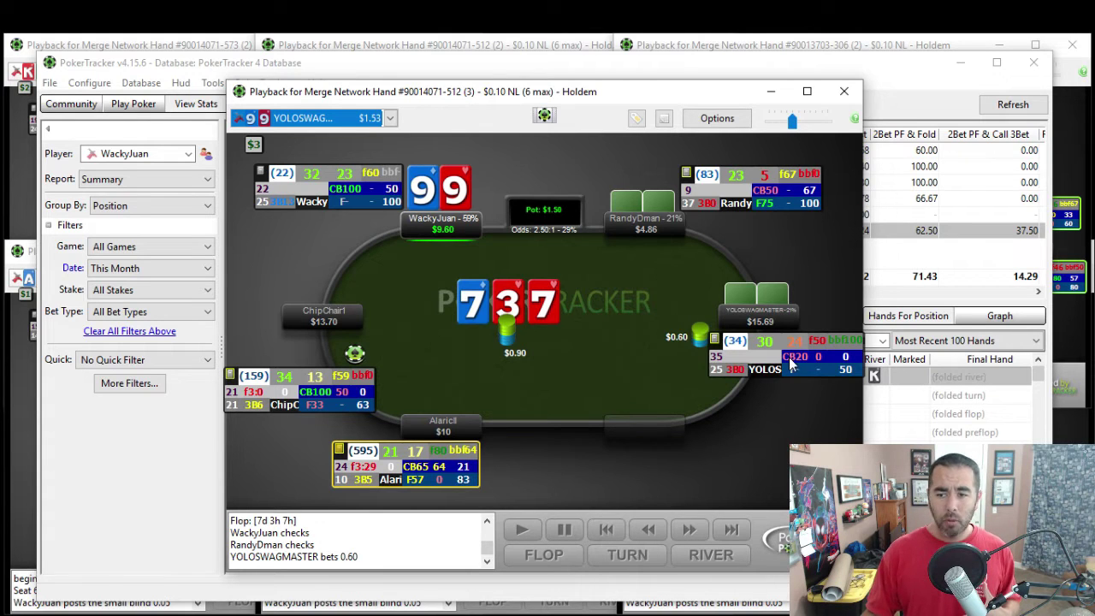
mouse_move(791, 364)
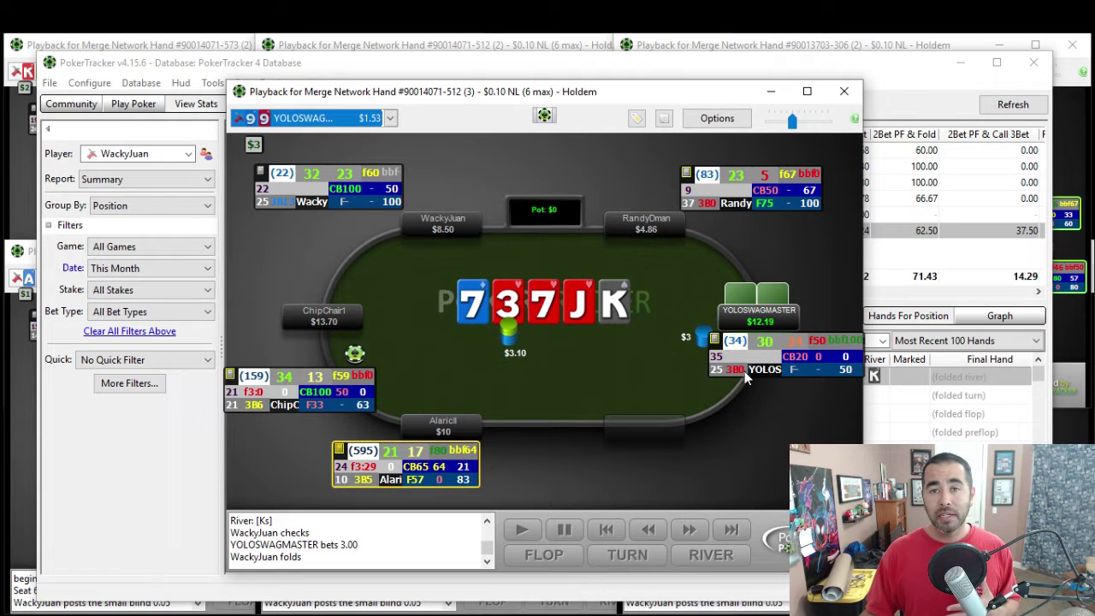
mouse_move(741, 376)
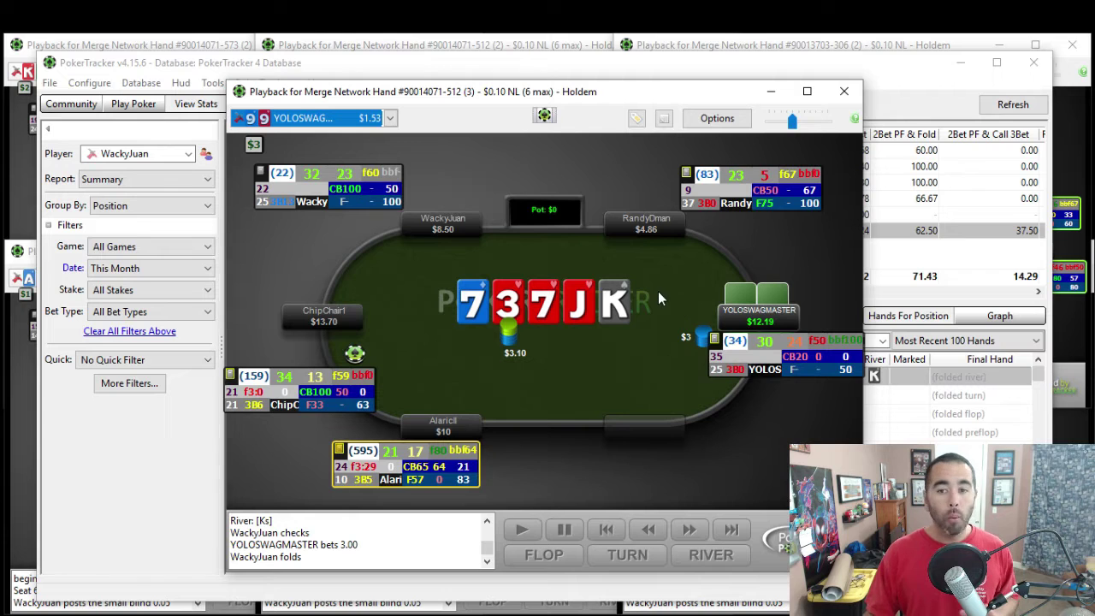
- Return to the database window and view the Cash - Default profile in the HUD profile editor
left_click(152, 501)
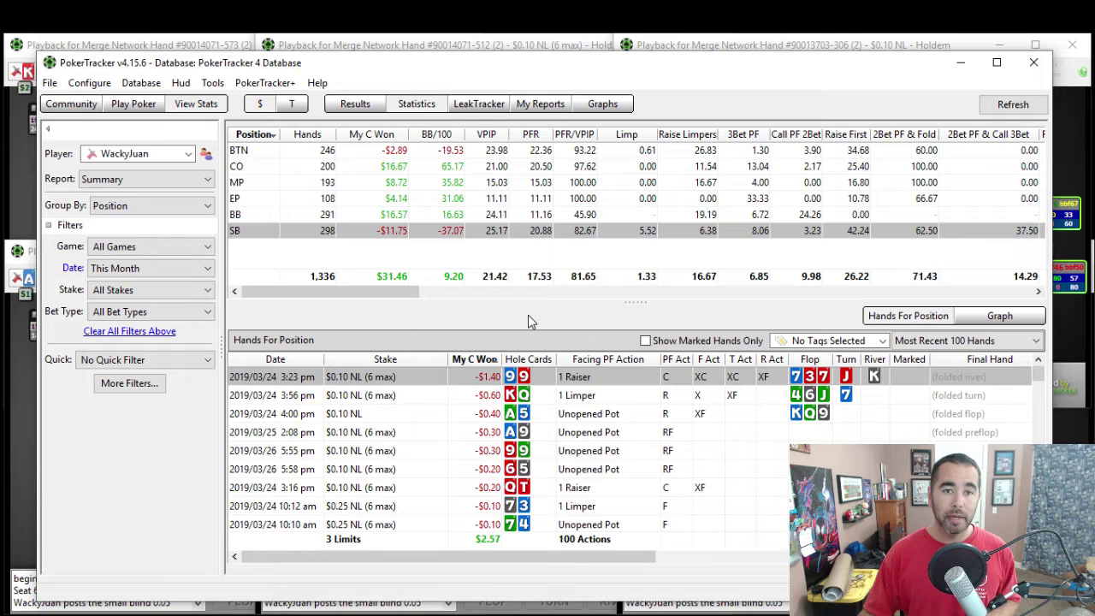
left_click(181, 83)
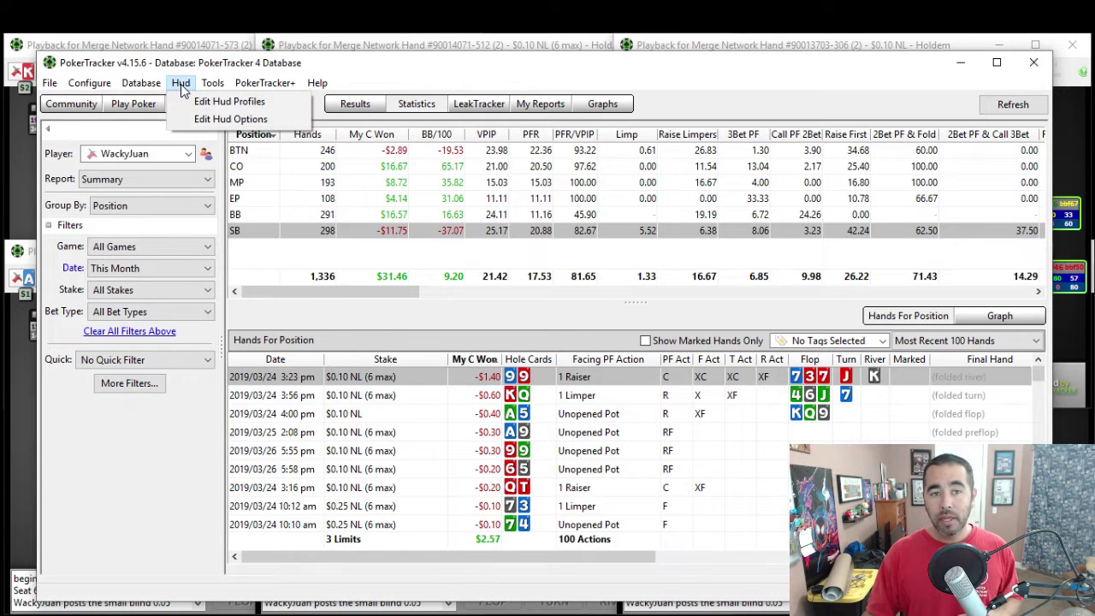
left_click(205, 104)
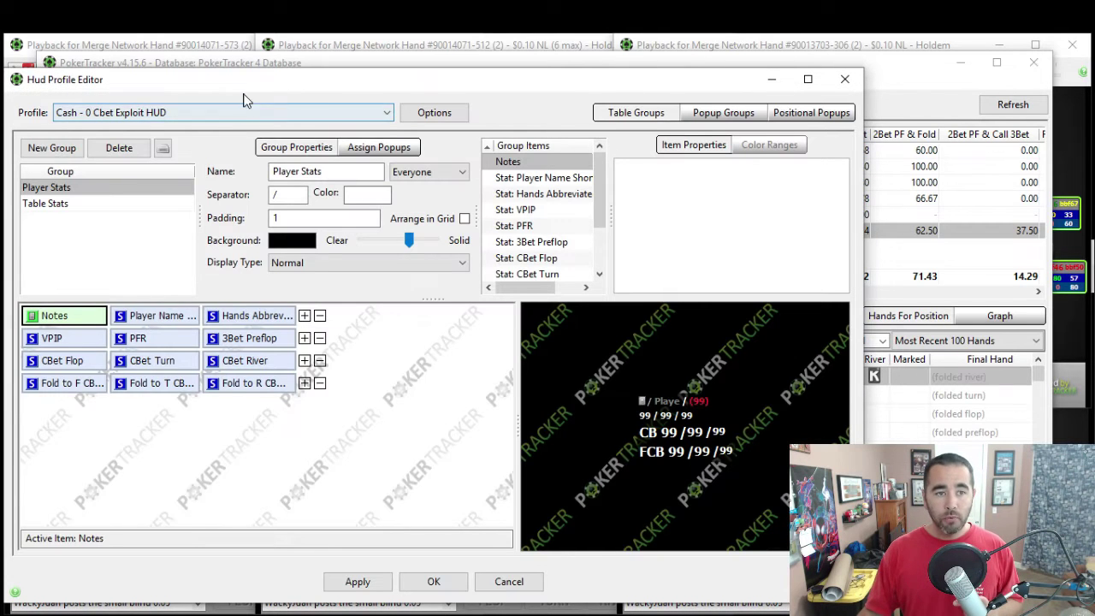
left_click(239, 112)
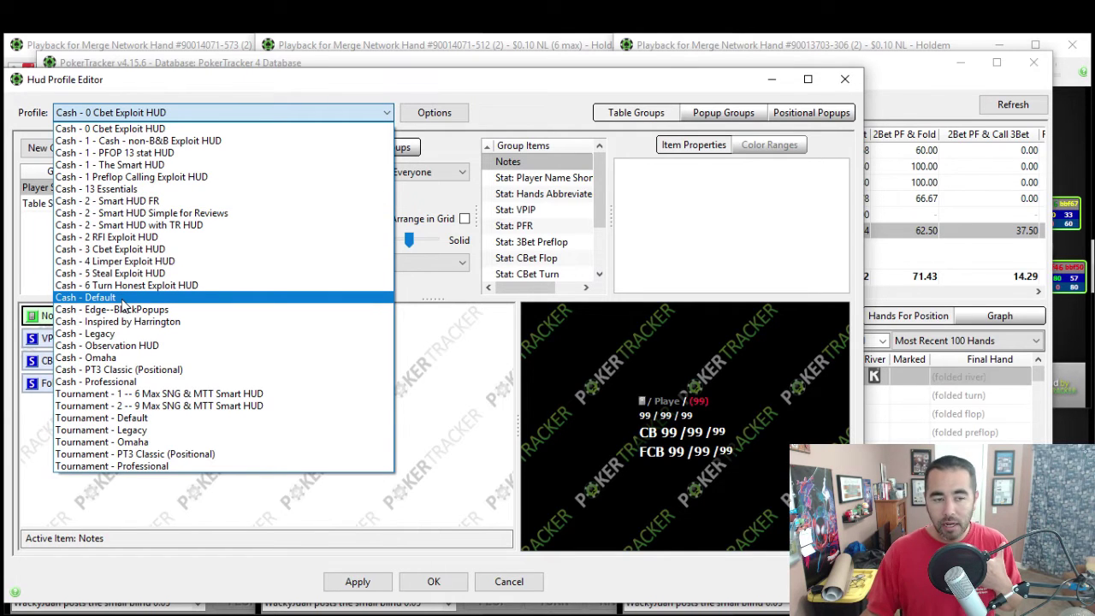
left_click(122, 297)
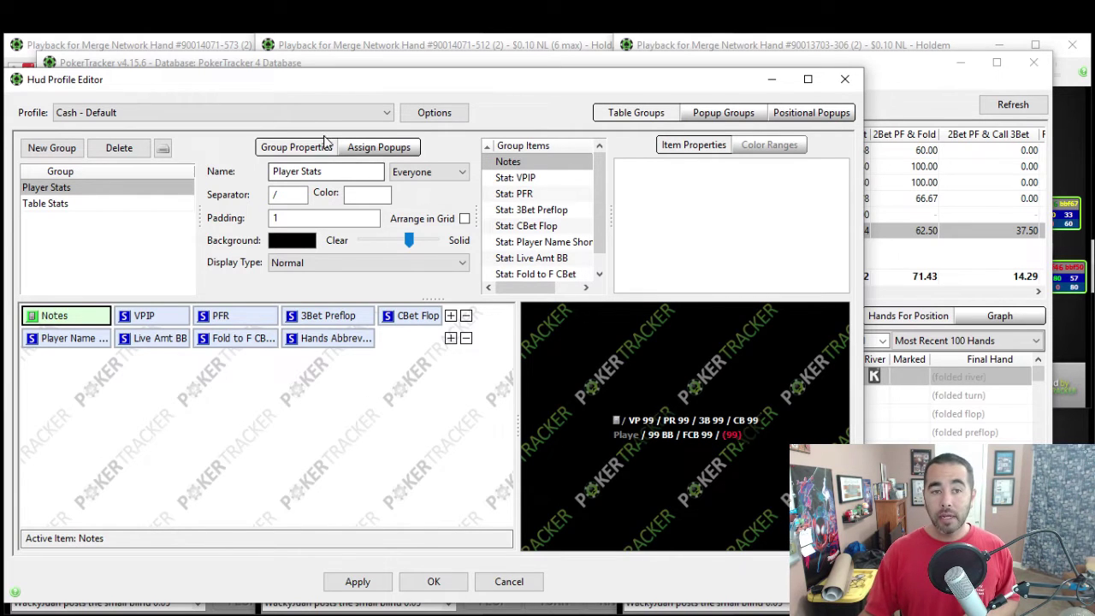
- View the Cash - 1 - The Smart HUD profile and close the HUD profile editor
left_click(299, 112)
left_click(184, 165)
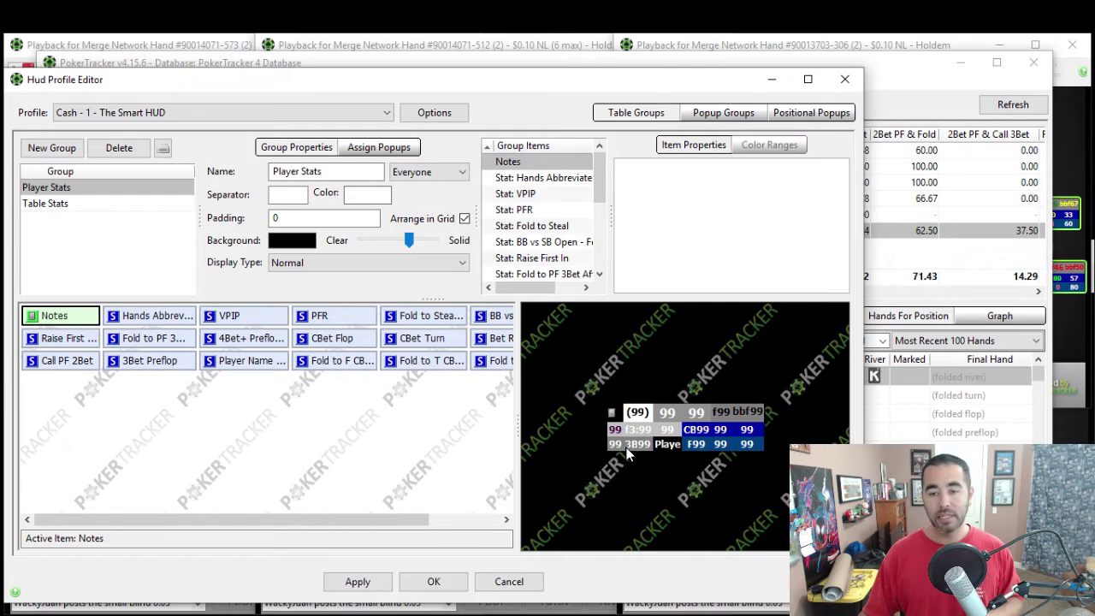
left_click(844, 81)
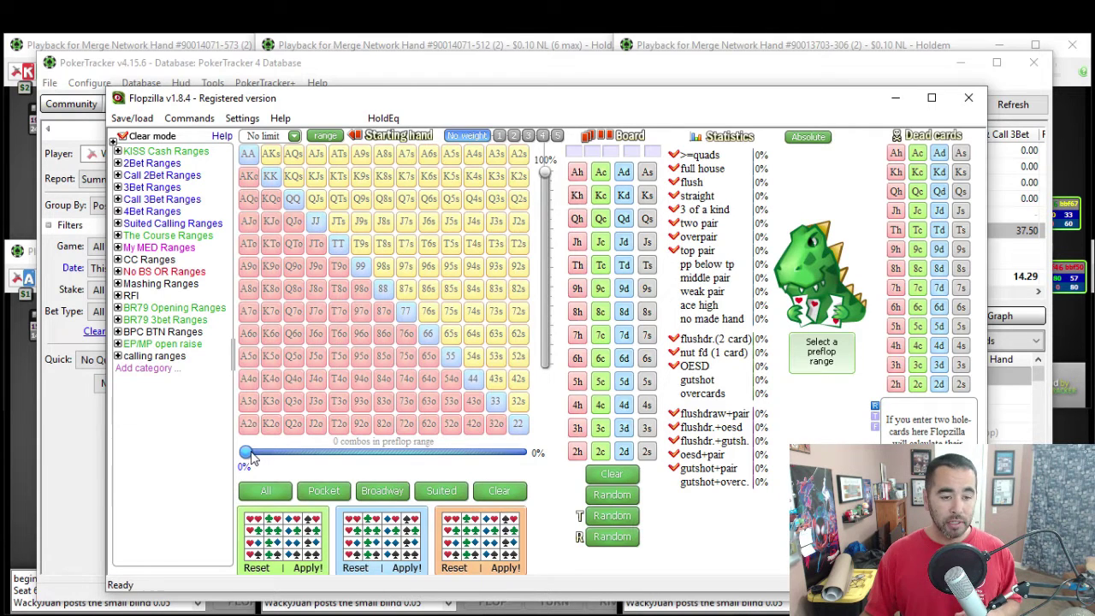
- In Flopzilla, set the preflop range to 25.9% and add all missing suited aces and offsuit aces down to A2
left_click_drag(250, 456, 319, 454)
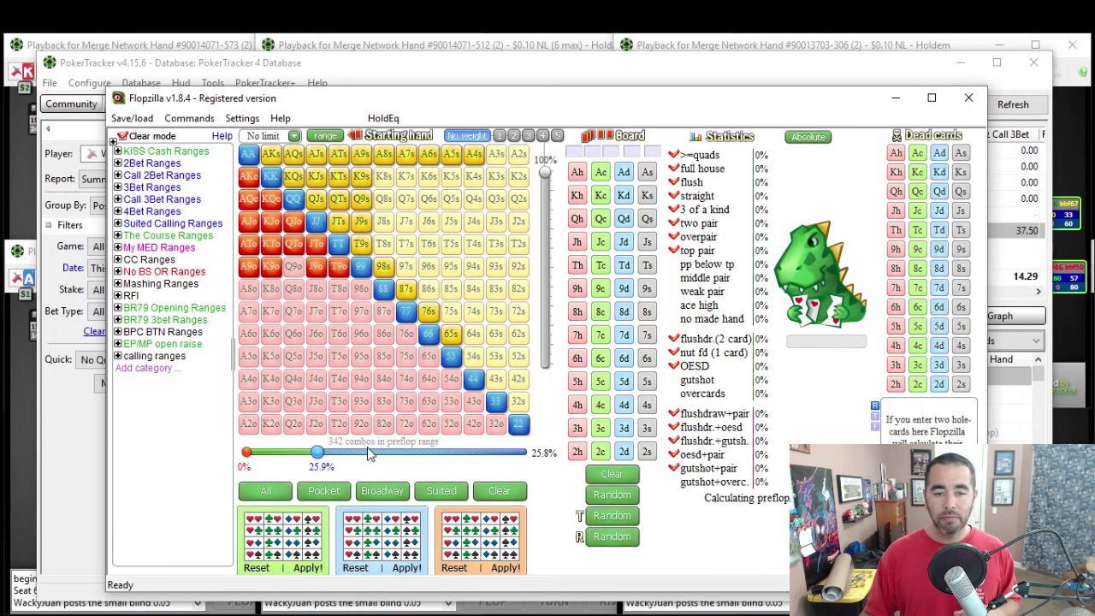
left_click_drag(503, 159, 514, 162)
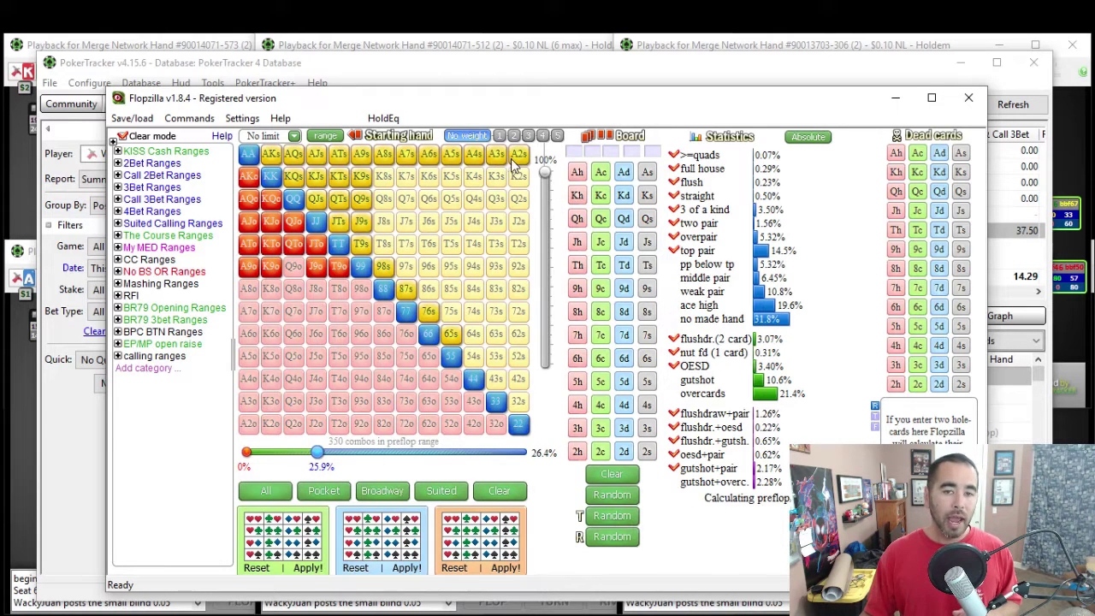
left_click_drag(248, 288, 248, 428)
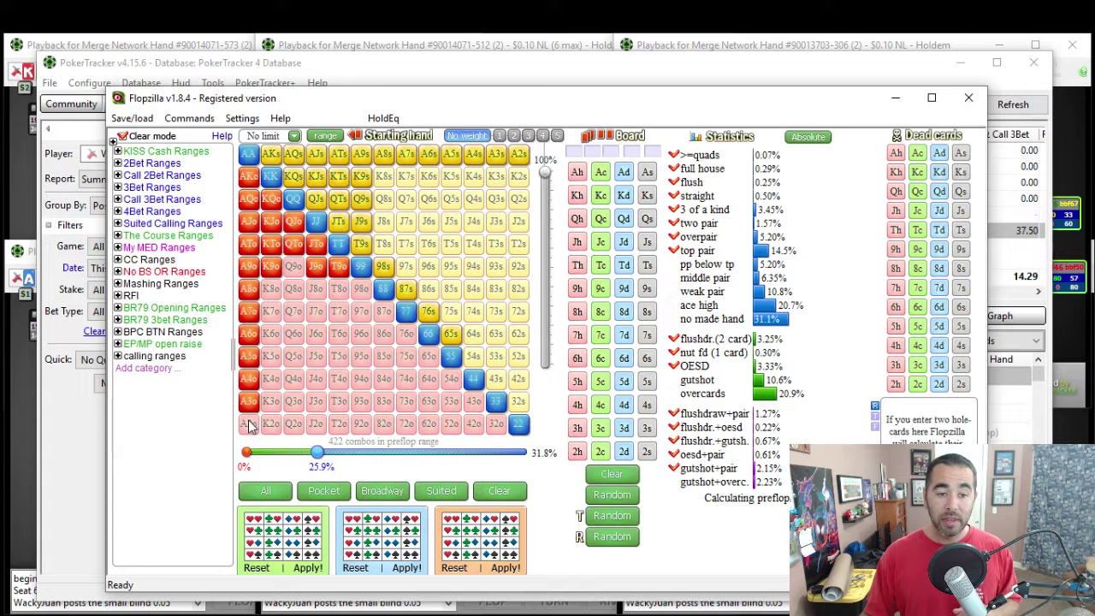
left_click(248, 426)
- Remove K9s, Q9s, J9s and the offsuit hands KTo, QTo, JTo, K9o, J9o and T9o from the preflop range
mouse_move(272, 267)
left_mouse_down()
mouse_move(270, 257)
mouse_move(312, 250)
mouse_move(337, 277)
mouse_move(381, 200)
mouse_move(366, 199)
left_mouse_up()
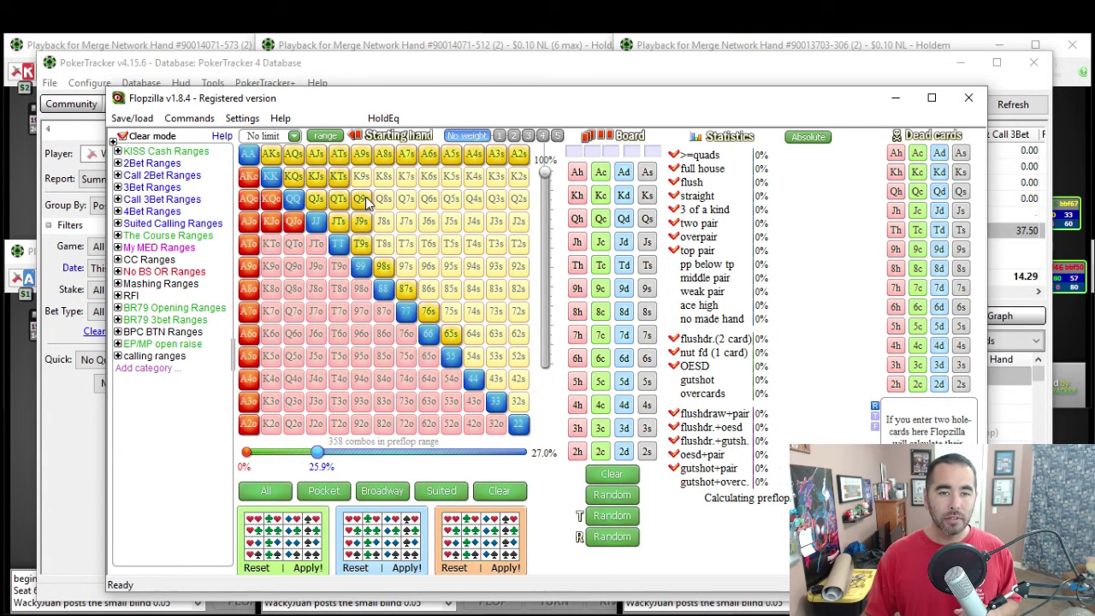
left_click(361, 221)
left_click(451, 334)
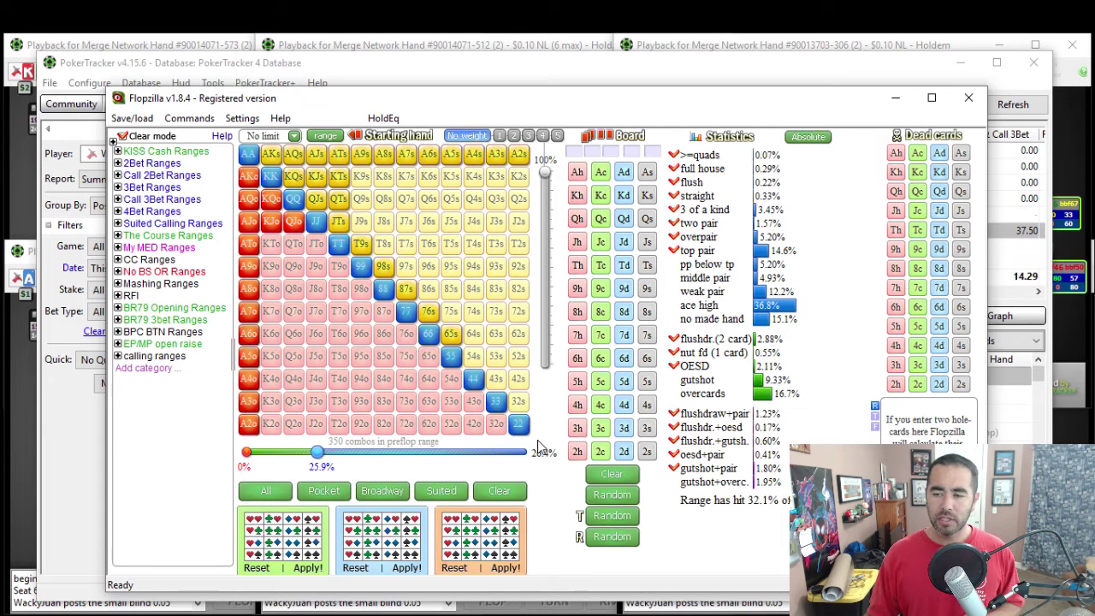
- Enter the hole cards 9h and 9c as dead cards and set the board to 7h 7d 4h with Jh on the turn
left_click(896, 250)
left_click(917, 250)
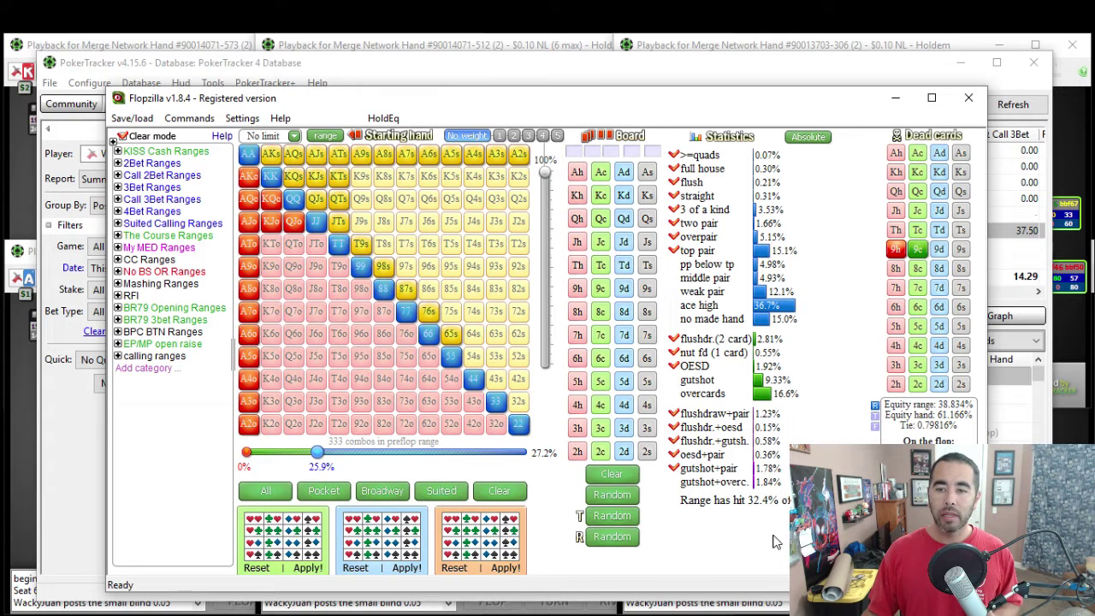
left_click(579, 336)
left_click(625, 336)
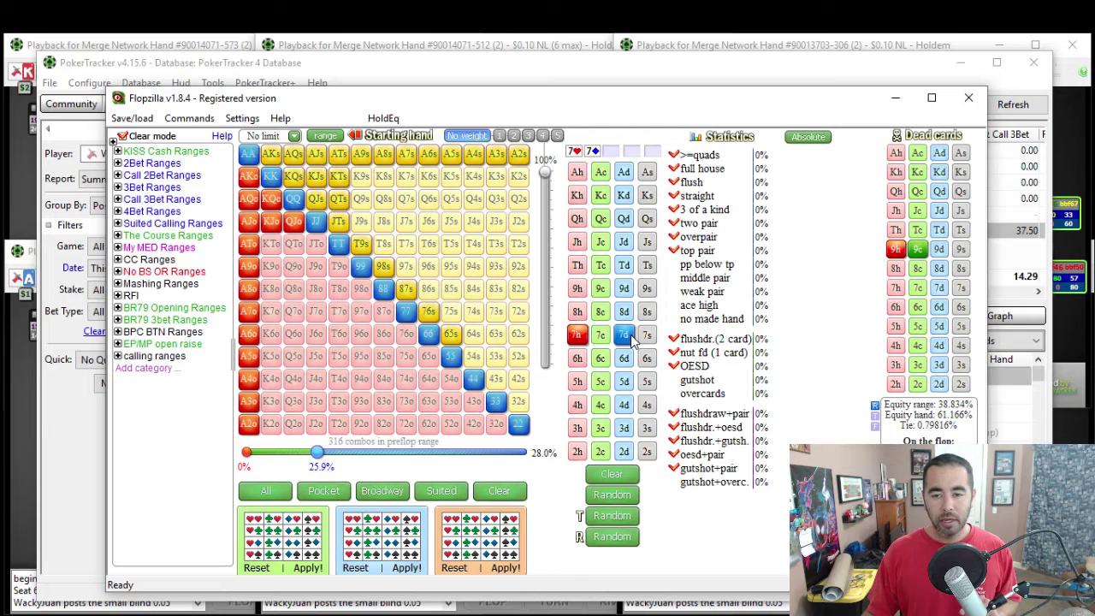
left_click(582, 407)
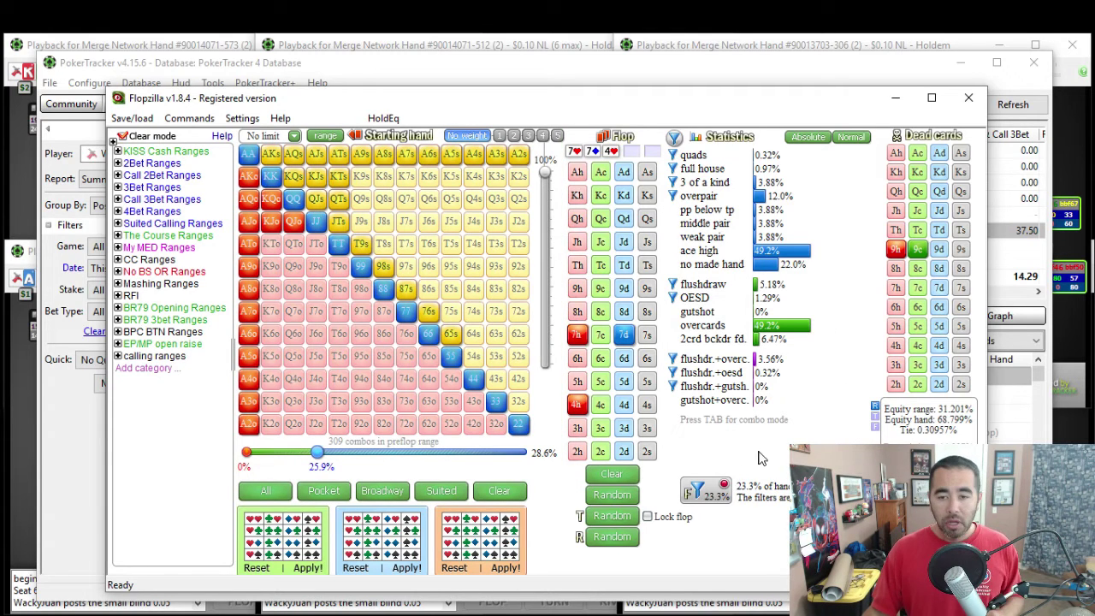
left_click(577, 244)
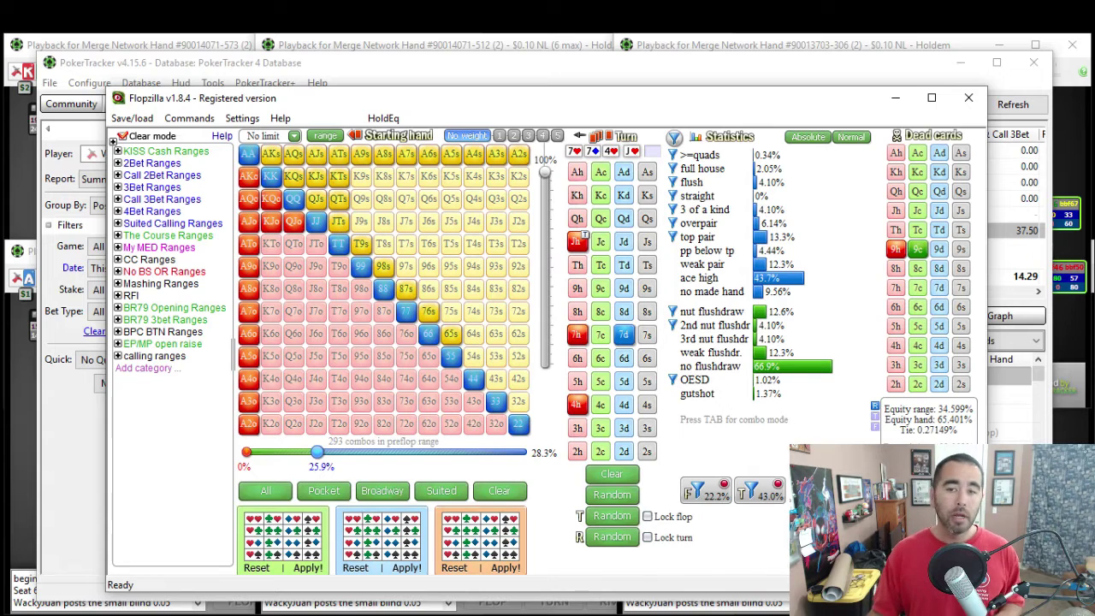
- Set the river card to Ks and filter the river range to every hand category from quads or better down to top pair
left_click(647, 196)
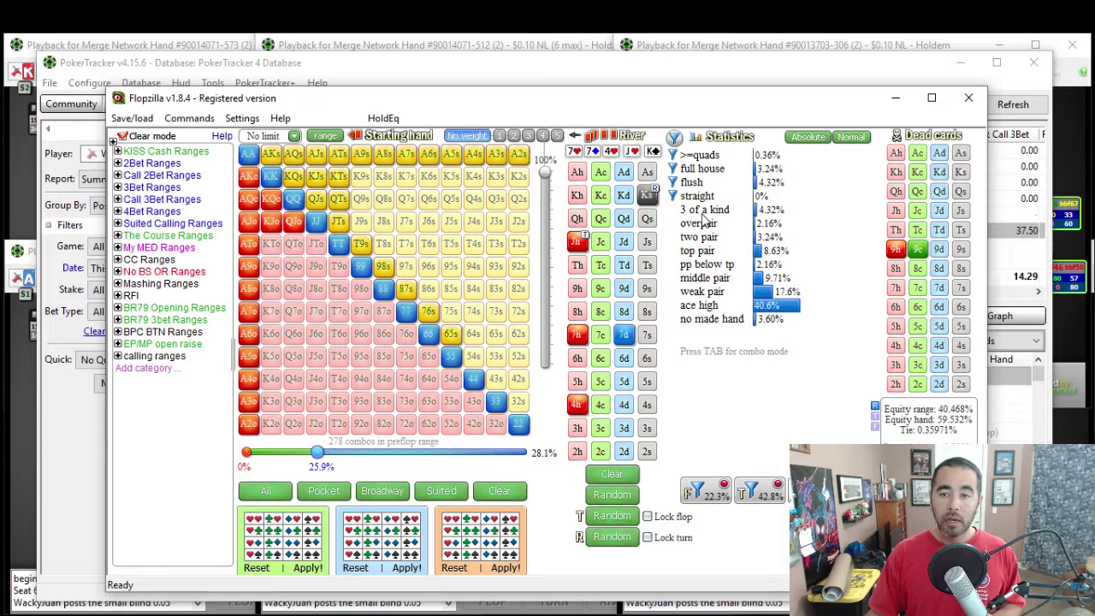
mouse_move(764, 214)
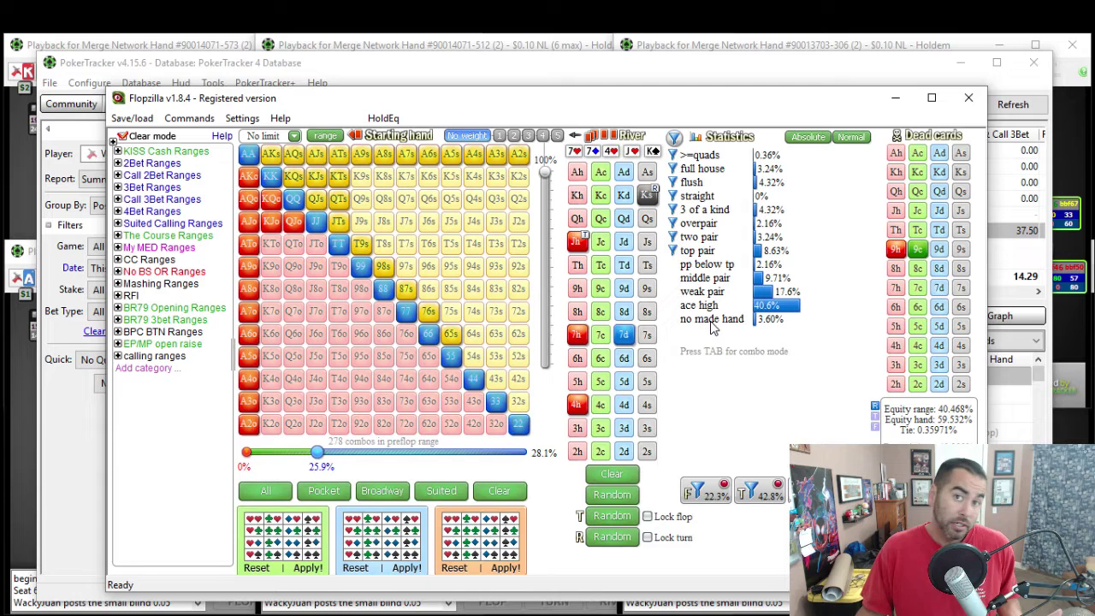
left_click_drag(697, 155, 697, 251)
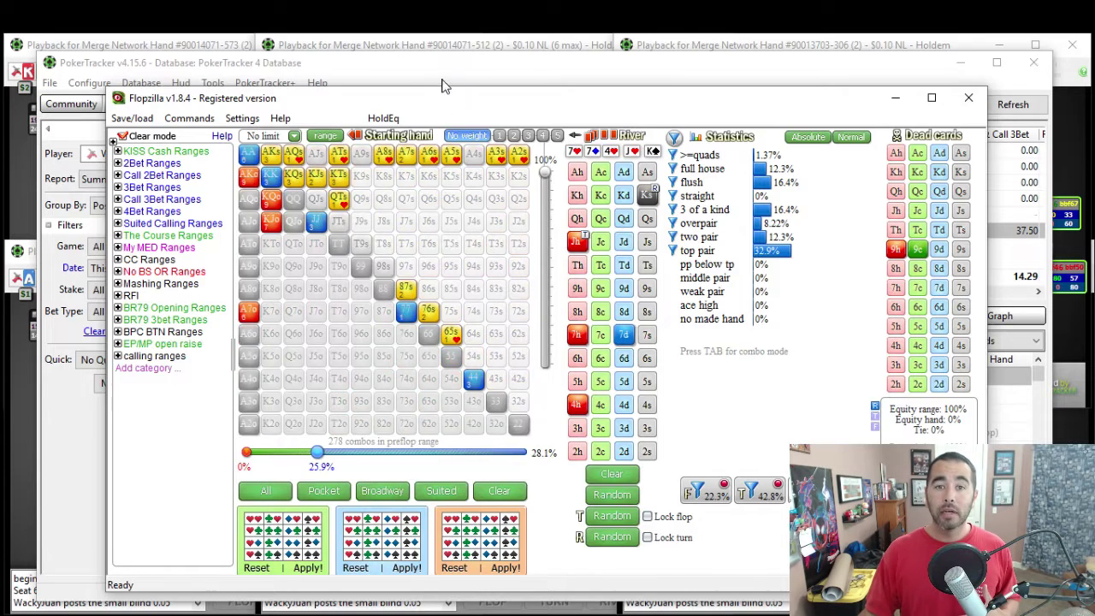
left_click(443, 85)
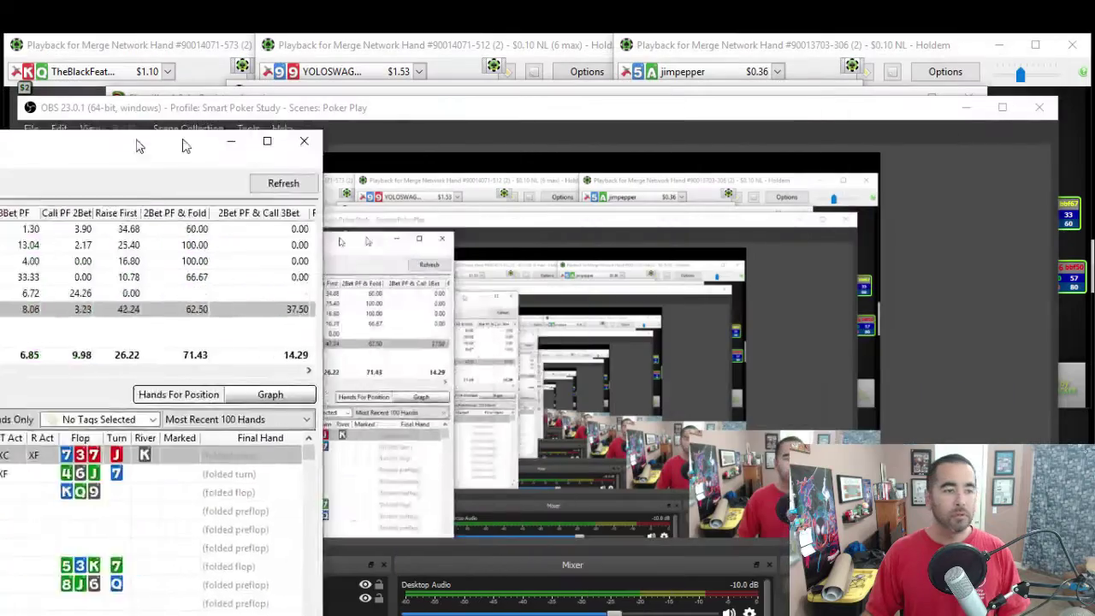
left_click(452, 125)
left_click_drag(452, 109, 442, 306)
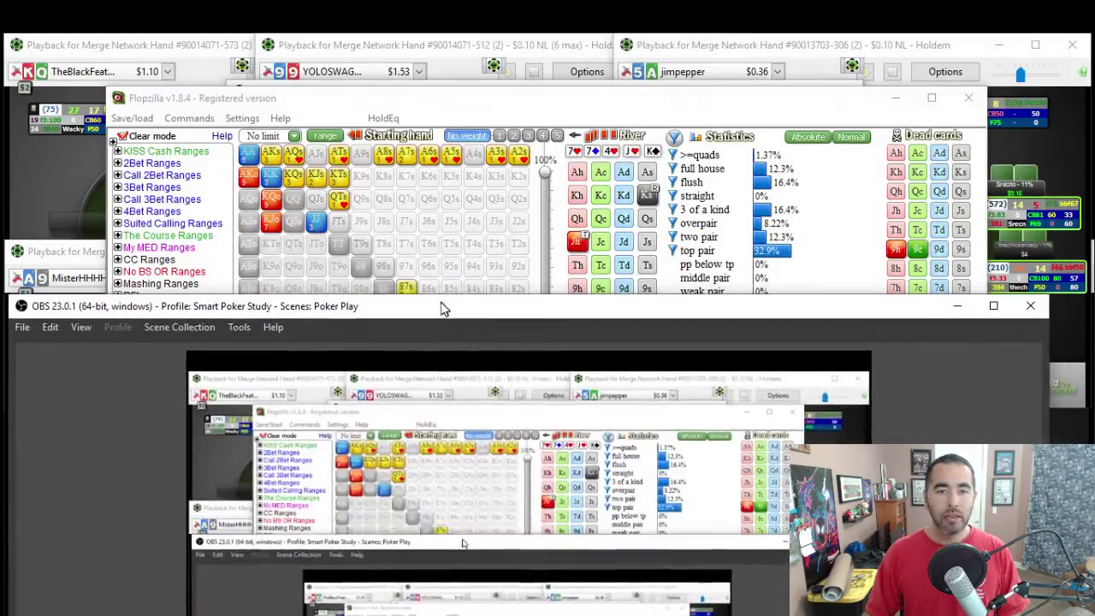
left_click(844, 114)
left_click(896, 98)
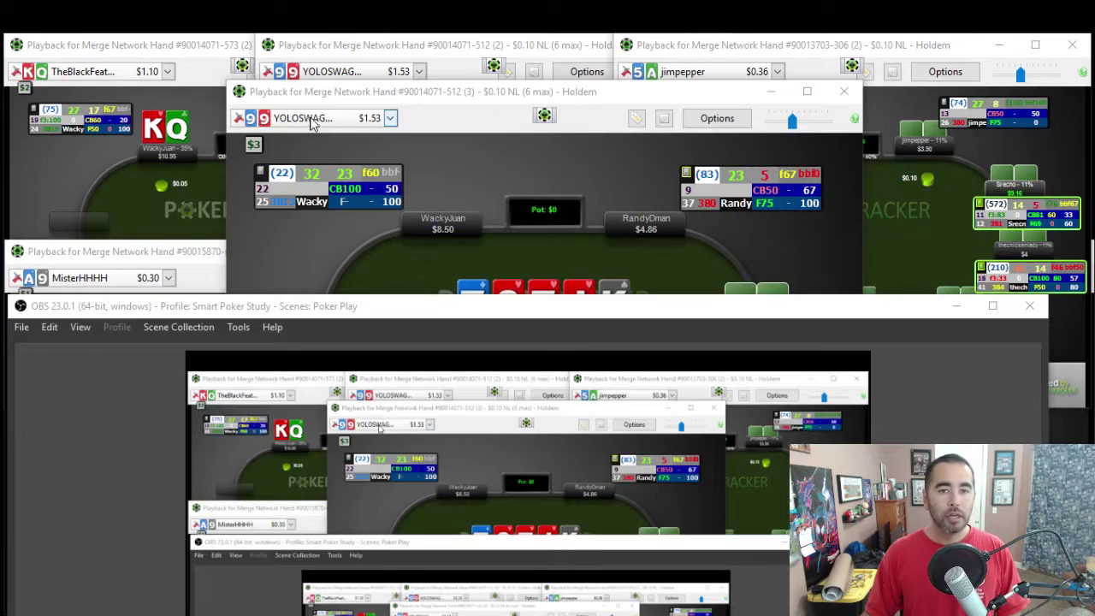
left_click(812, 88)
left_click(844, 90)
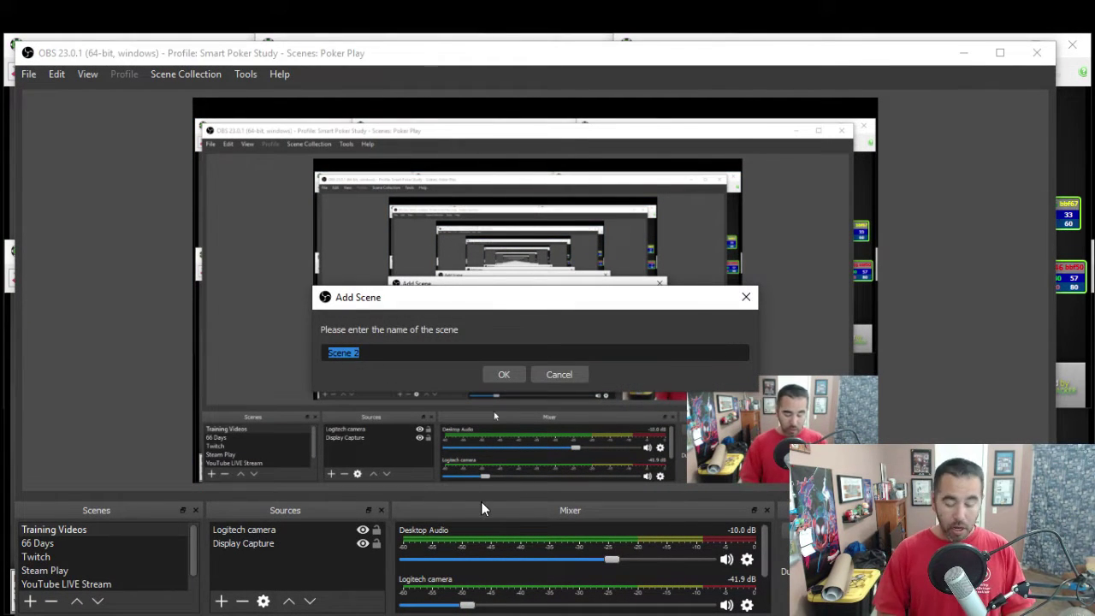
- Name the new OBS scene Test and reposition the OBS window
type("Test")
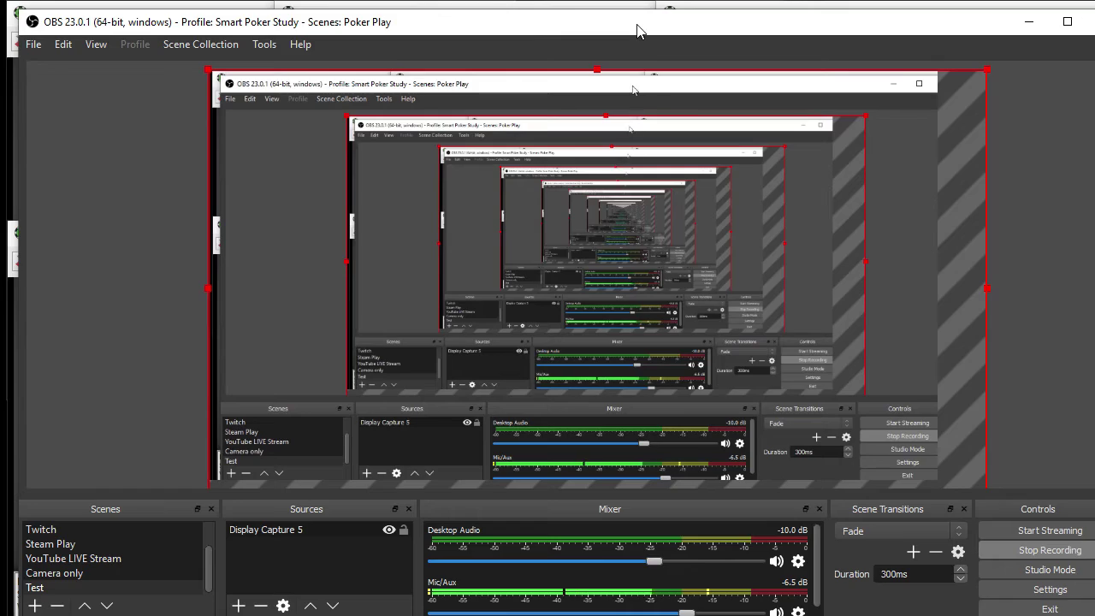
left_click_drag(640, 29, 484, 319)
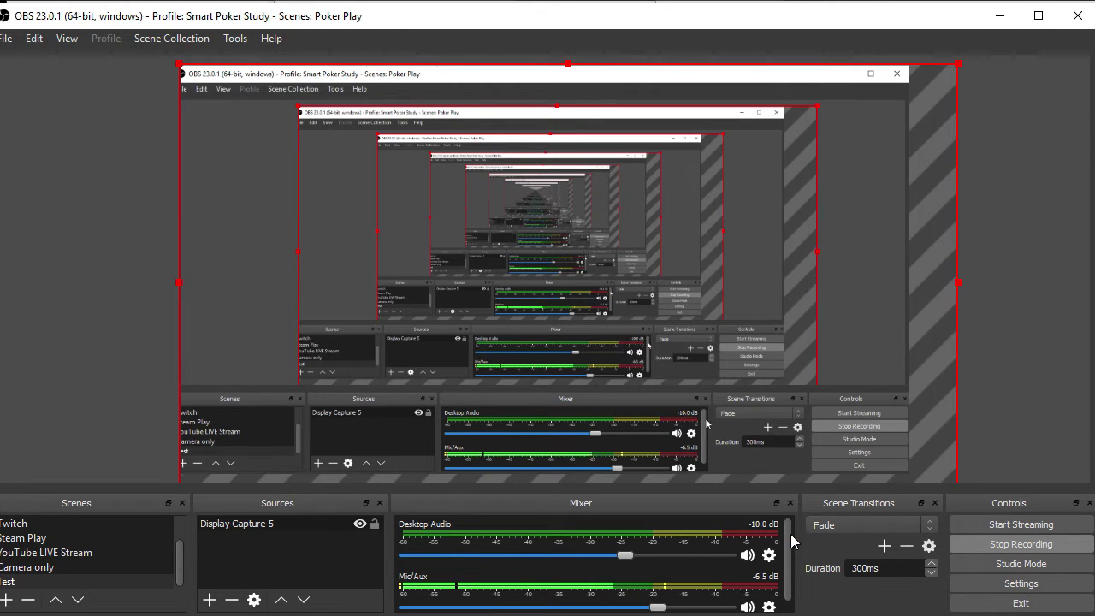
- Set the Mic/Aux audio device to Microphone (ATR USB microphone) and accept its properties
left_click_drag(788, 541, 788, 575)
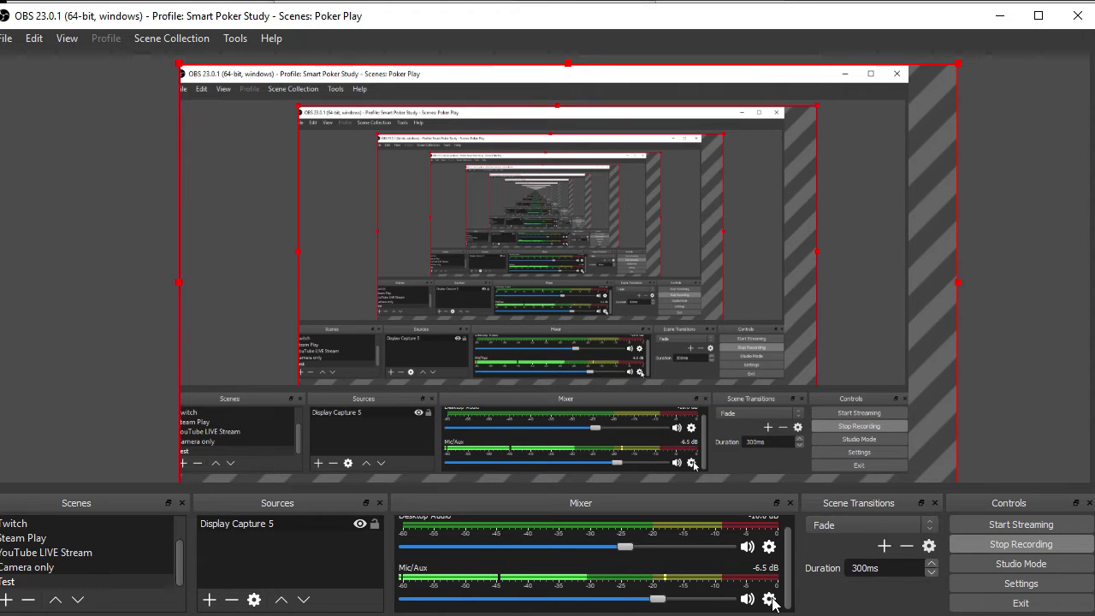
left_click(769, 599)
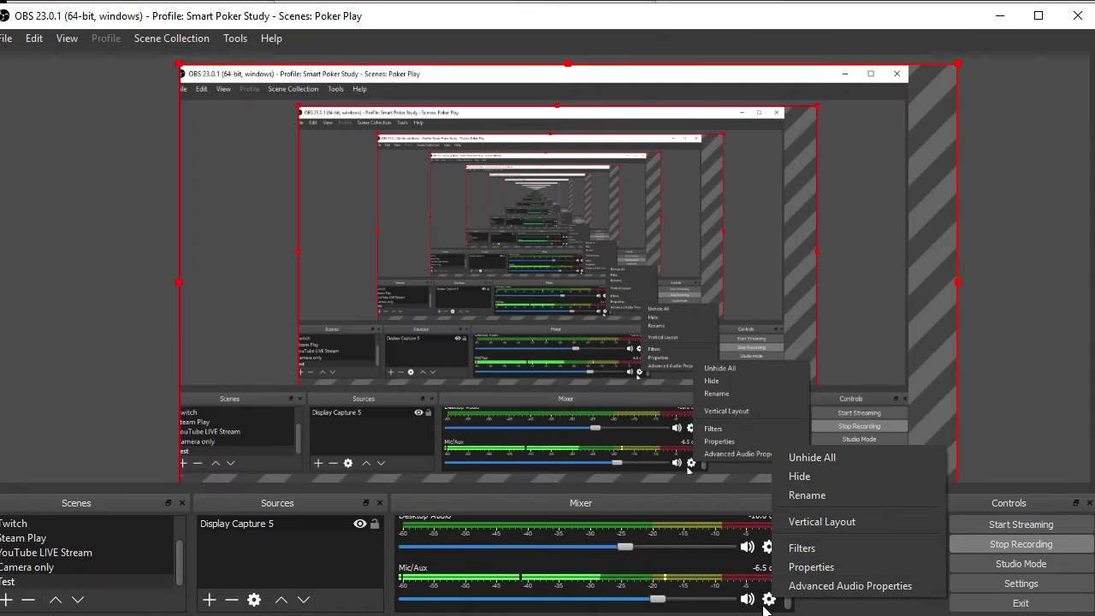
left_click(798, 567)
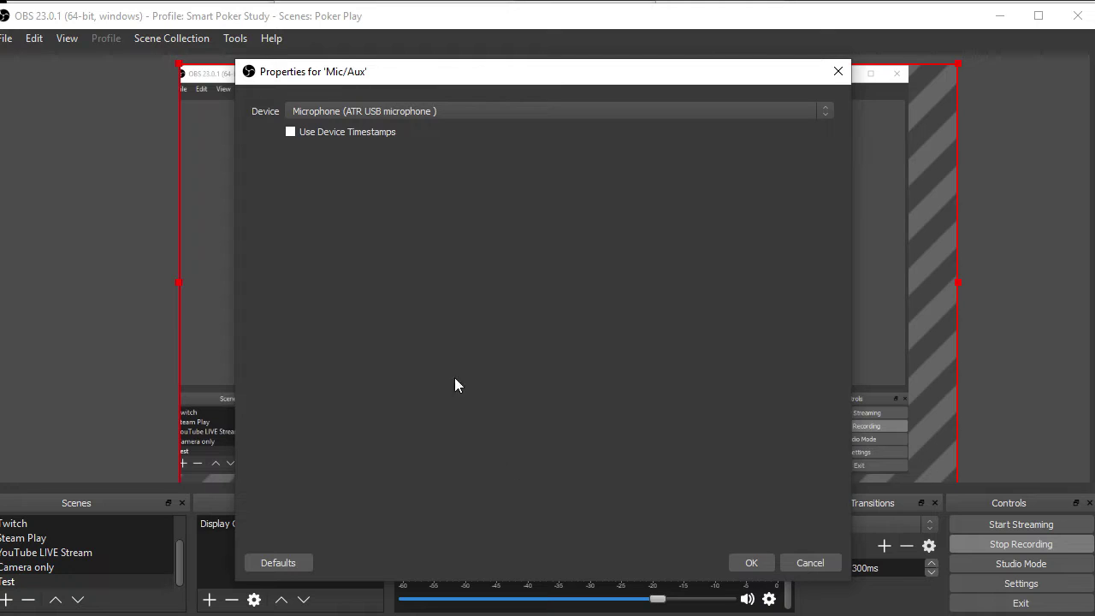
left_click(379, 121)
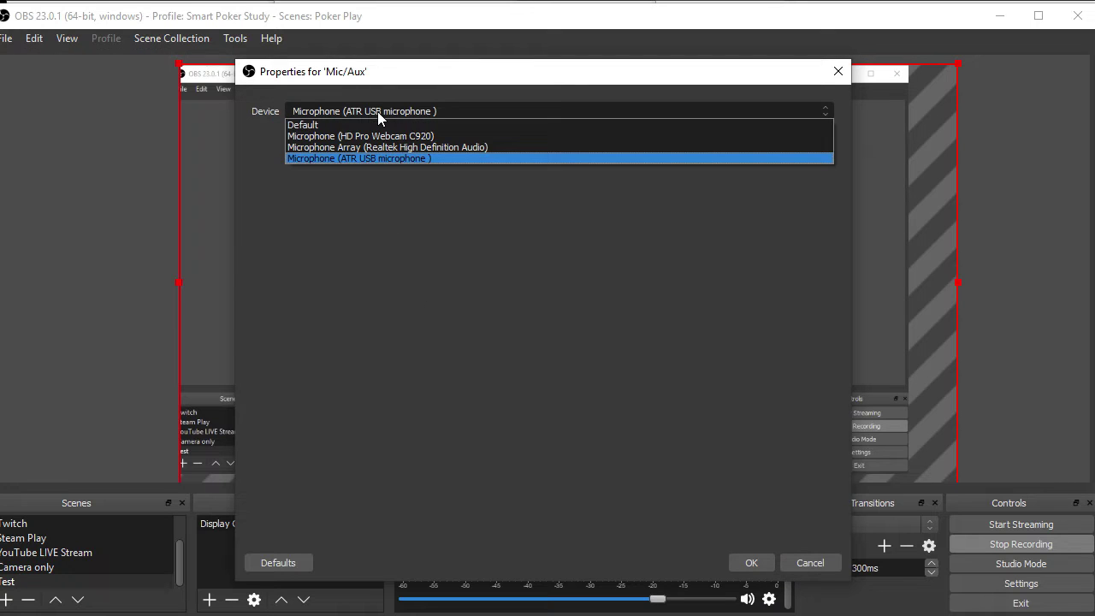
left_click(419, 159)
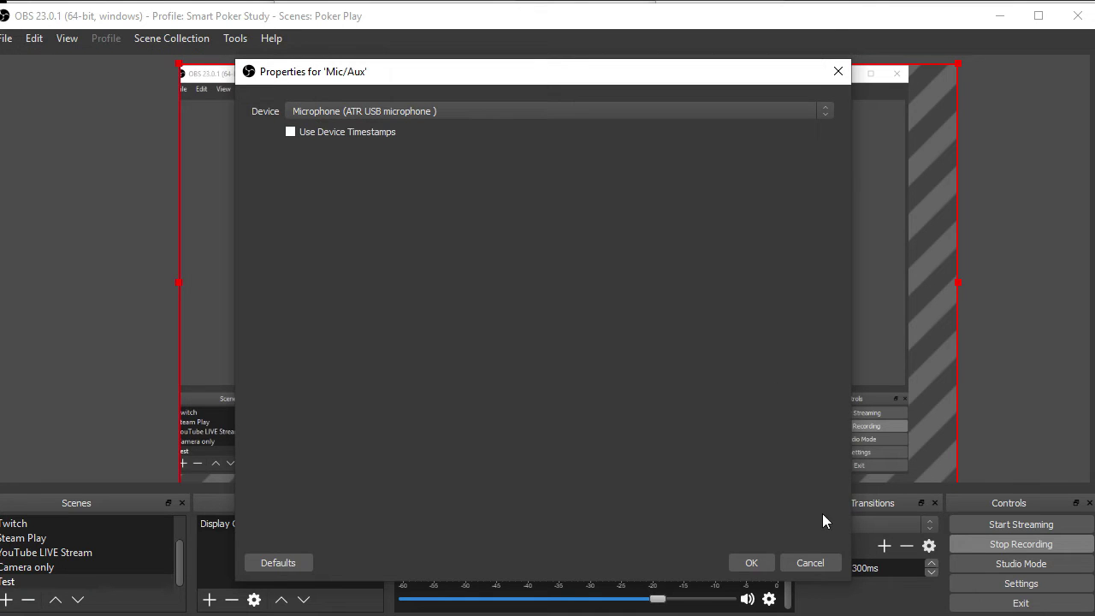
left_click(751, 562)
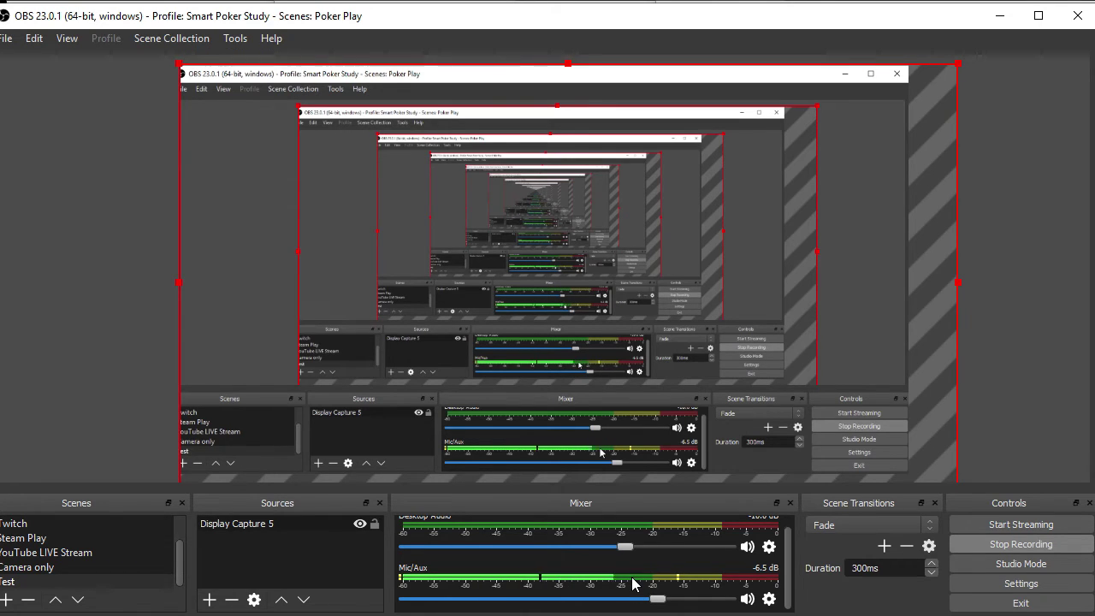
- Add an existing Video Capture Device source for the webcam to the Test scene and return to the OBS window
left_click(210, 599)
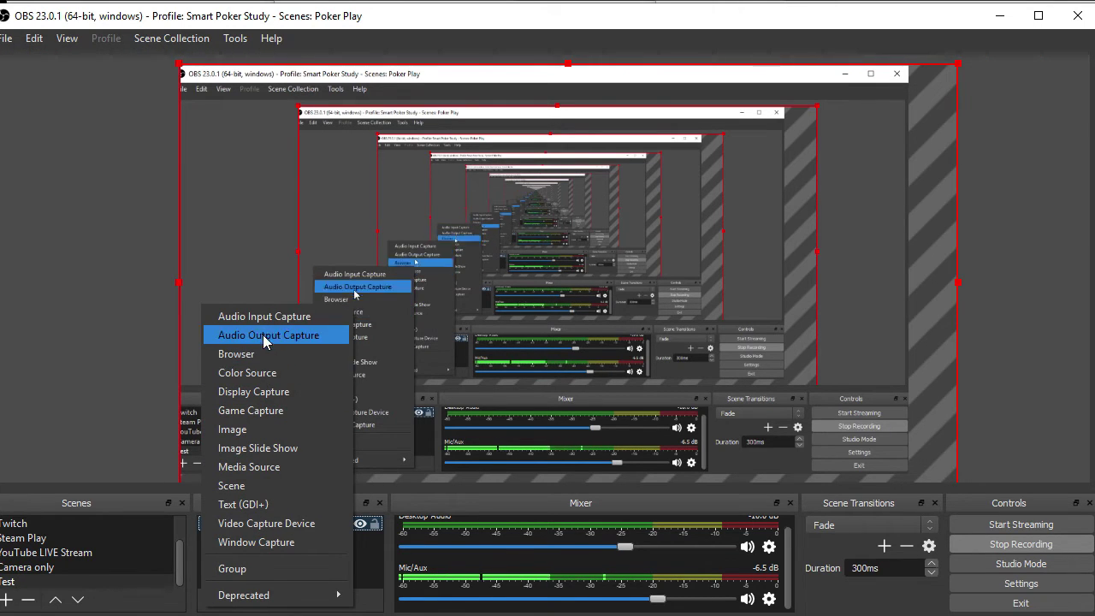
left_click(250, 522)
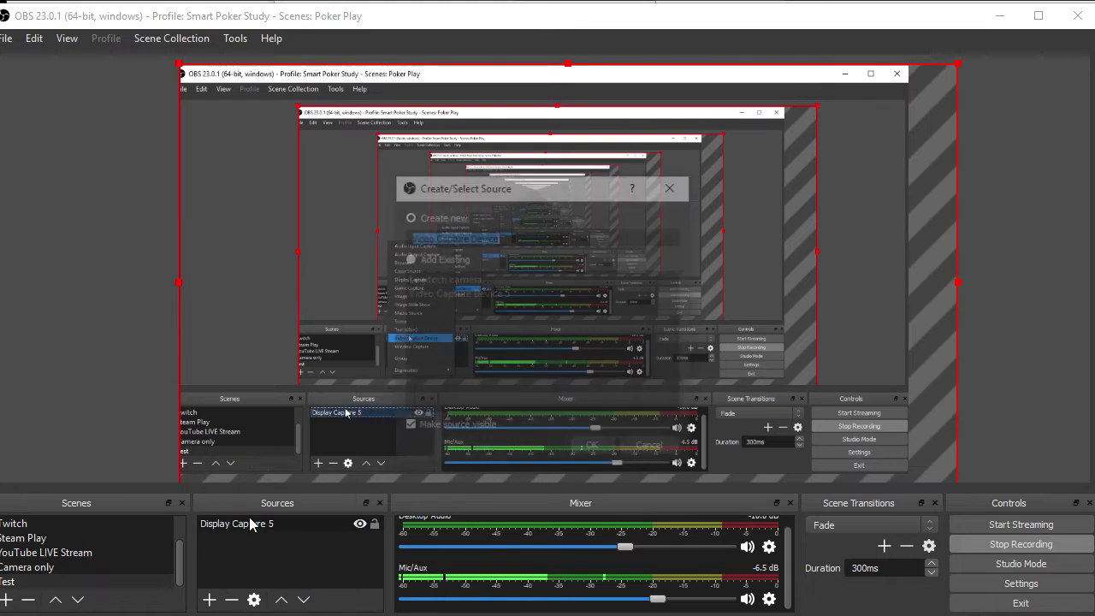
left_click(421, 259)
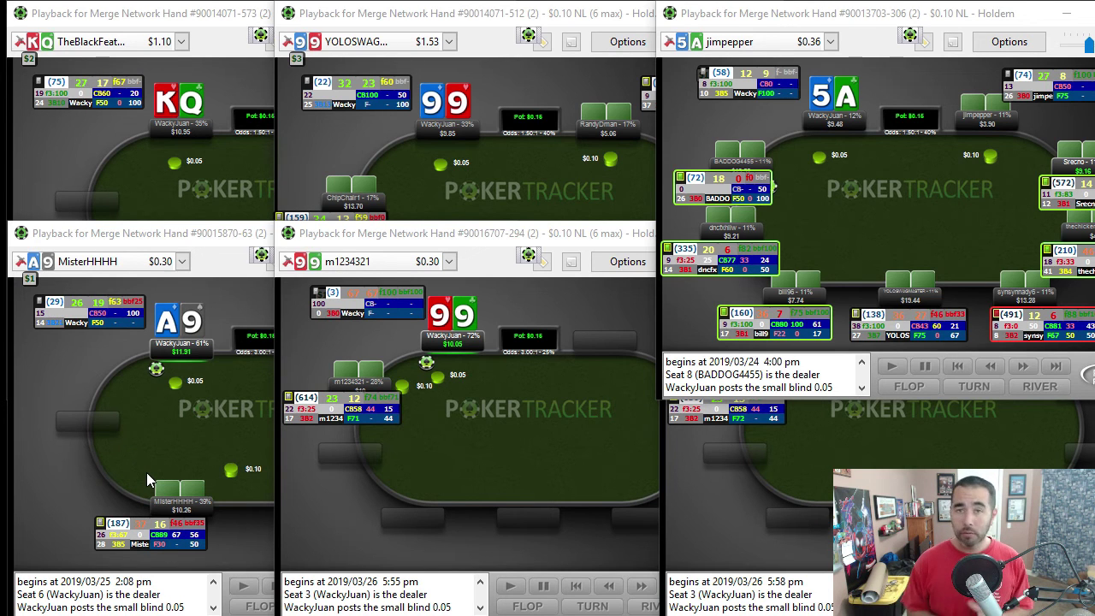
key("alt+Tab")
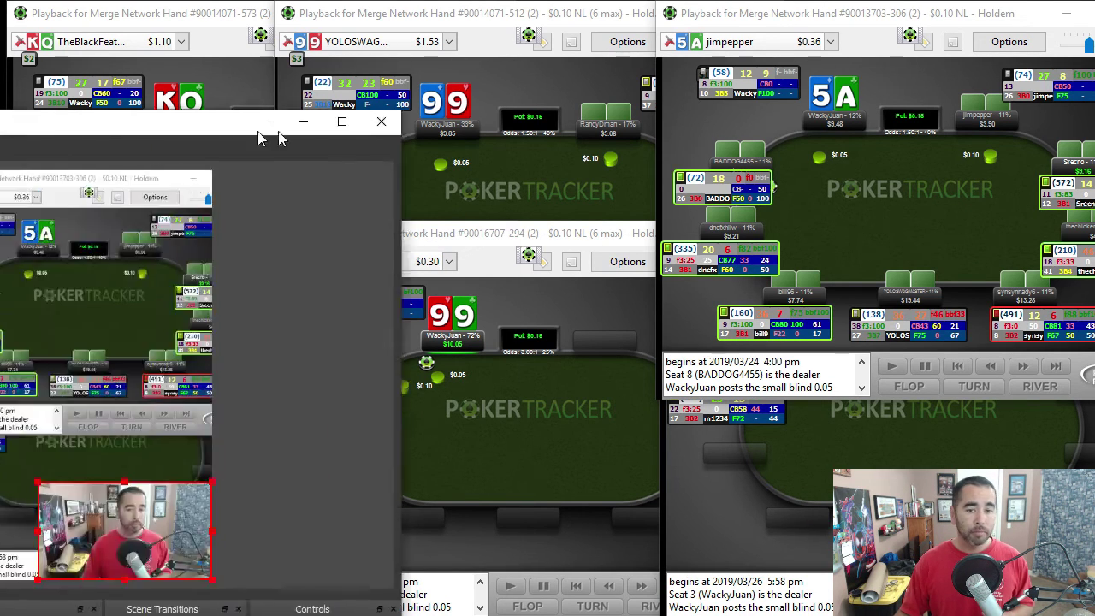